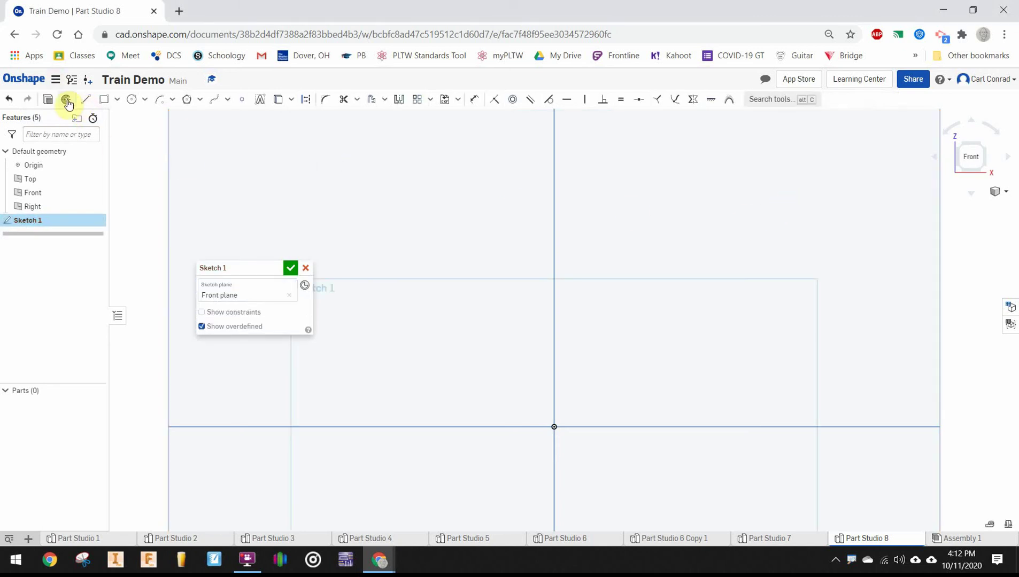
# Draw a corner rectangle from the origin, 3.4 wide and 1 tall, on the Front plane
pyautogui.click(104, 98)
pyautogui.click(553, 426)
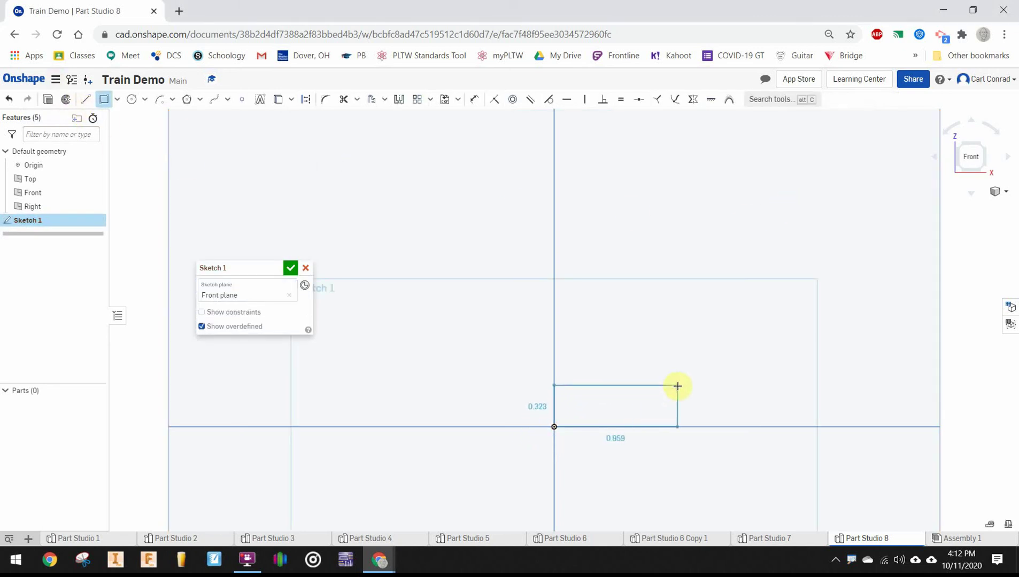
pyautogui.click(722, 366)
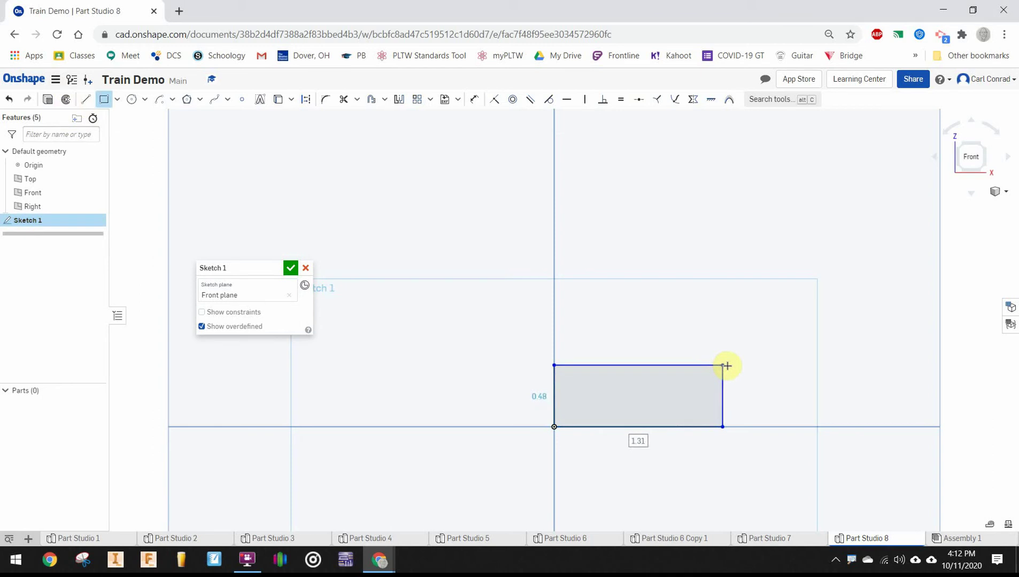
pyautogui.write('3.4')
pyautogui.press('Return')
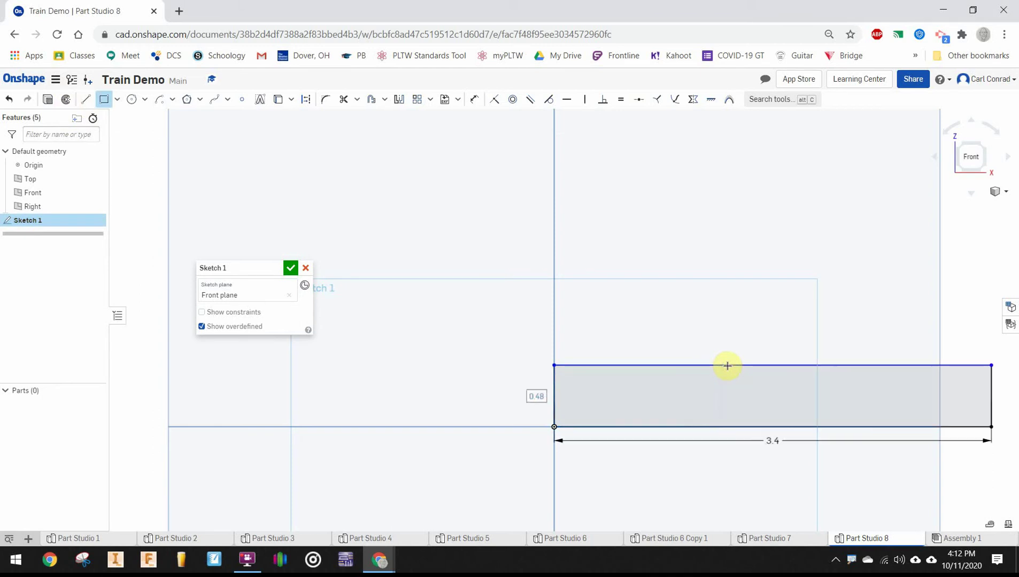
pyautogui.write('1')
pyautogui.press('Return')
pyautogui.scroll(3, 577, 305)
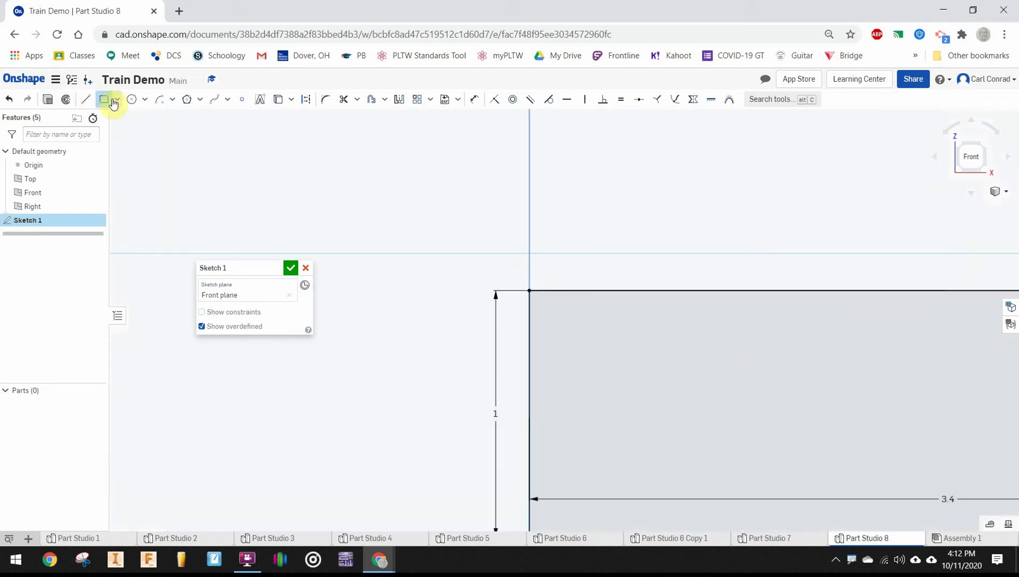
# Draw a 0.35 by 0.1875 slot rectangle on the top edge
pyautogui.click(112, 103)
pyautogui.click(596, 291)
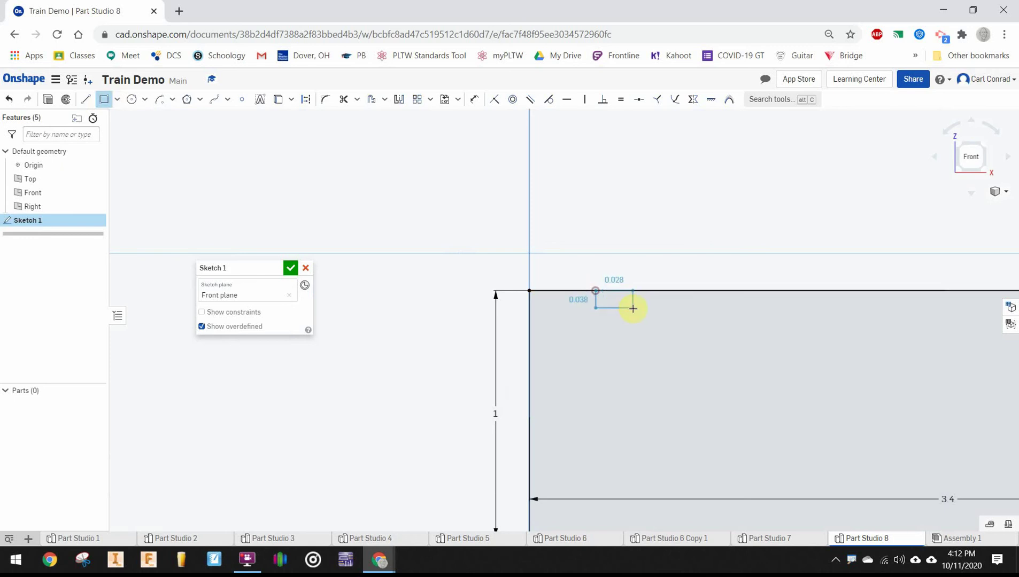
pyautogui.click(658, 324)
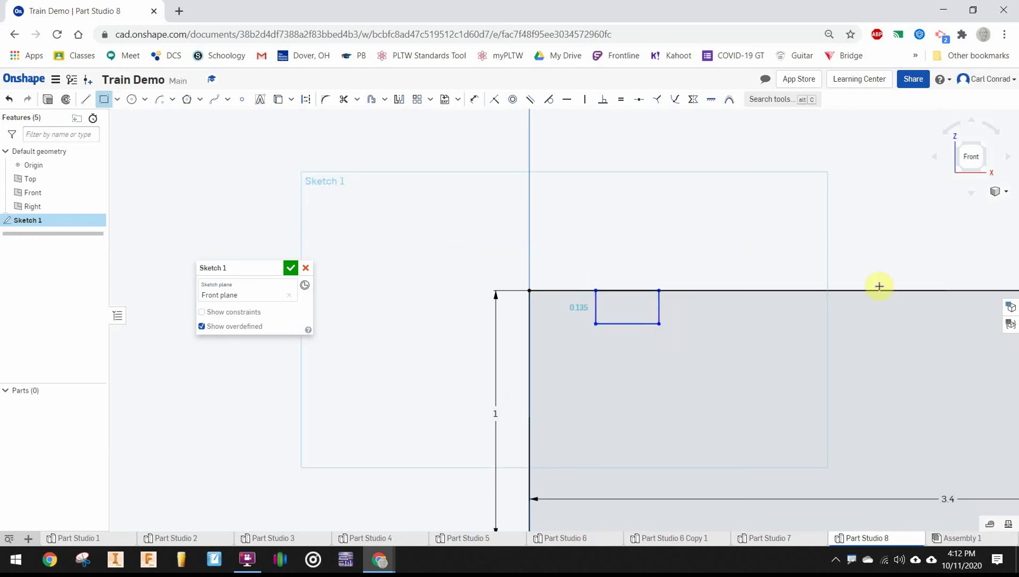
pyautogui.write('35')
pyautogui.press('Return')
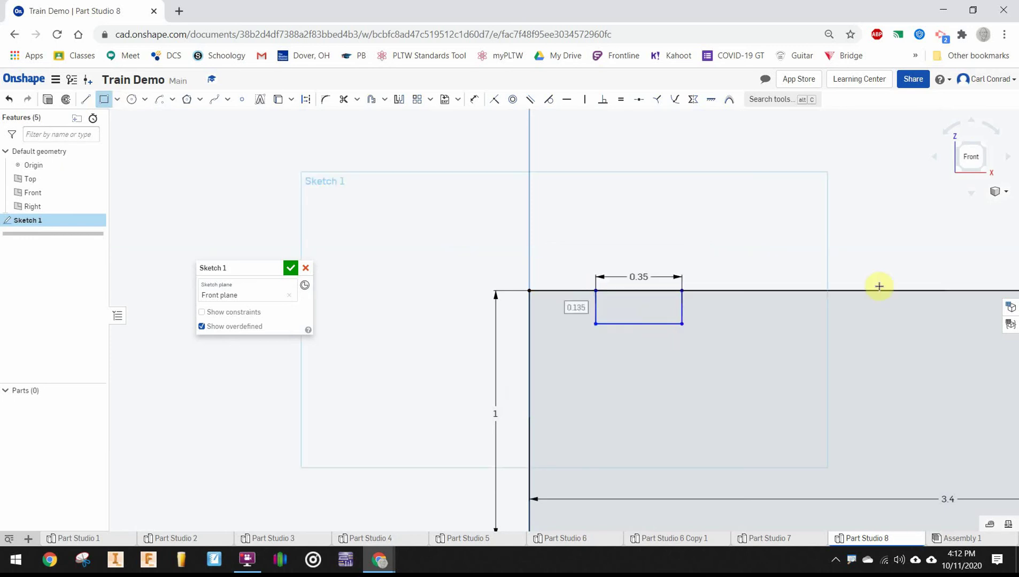
pyautogui.press('Tab')
pyautogui.write('1875')
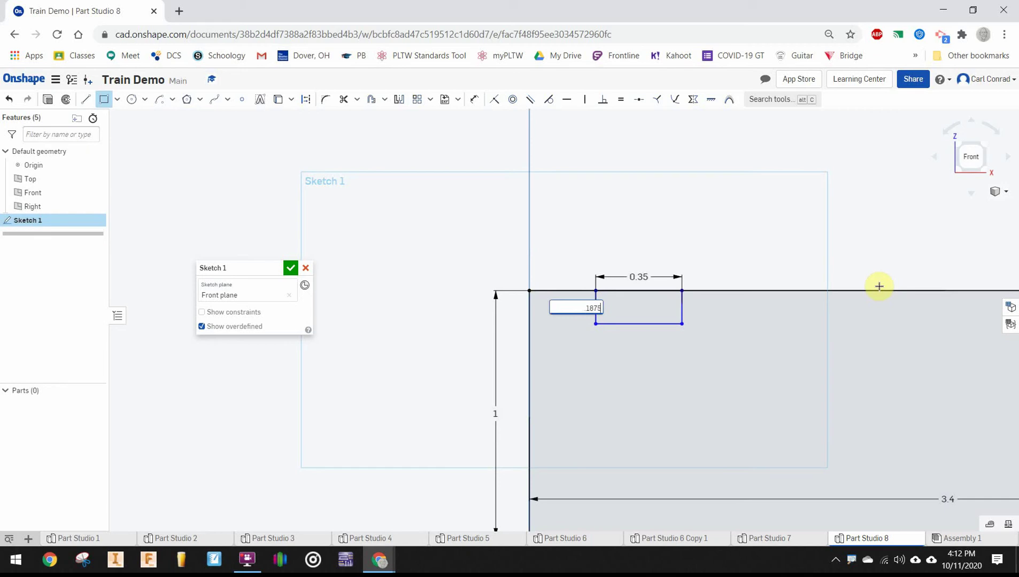
pyautogui.press('Return')
# Dimension the slot 0.4 from the sketch's left end
pyautogui.press('d')
pyautogui.click(530, 320)
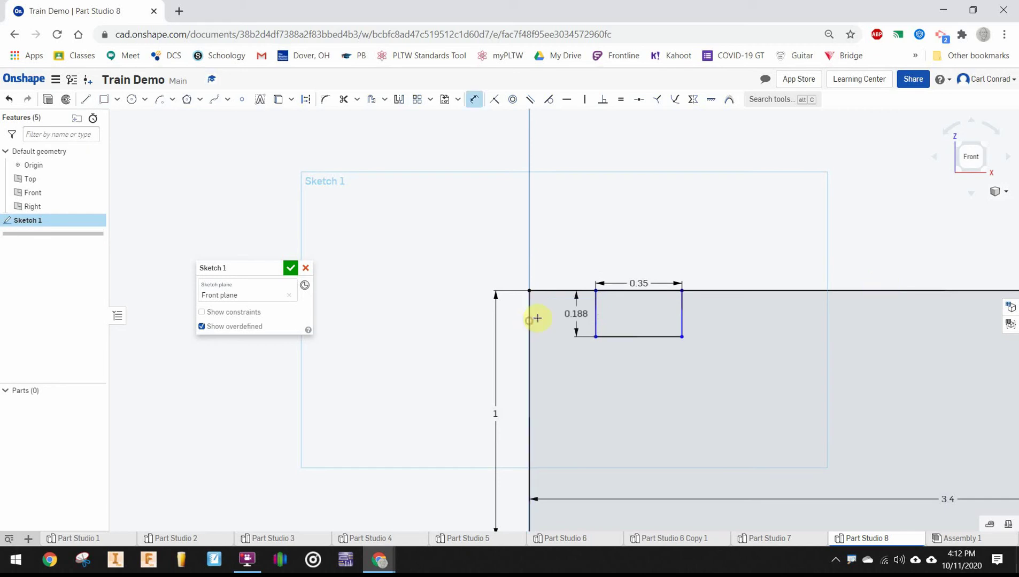
pyautogui.click(604, 317)
pyautogui.click(577, 266)
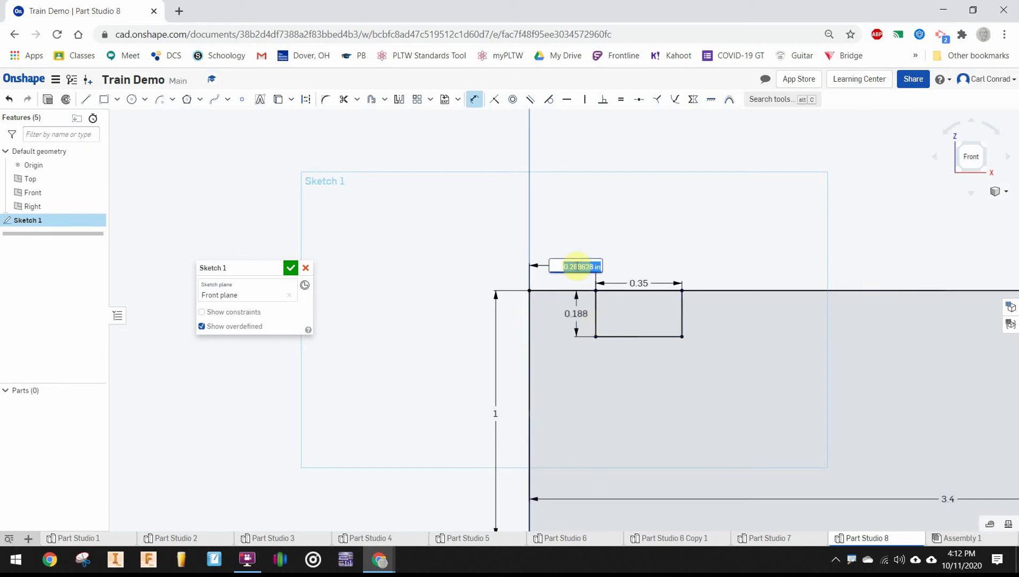
pyautogui.press('Return')
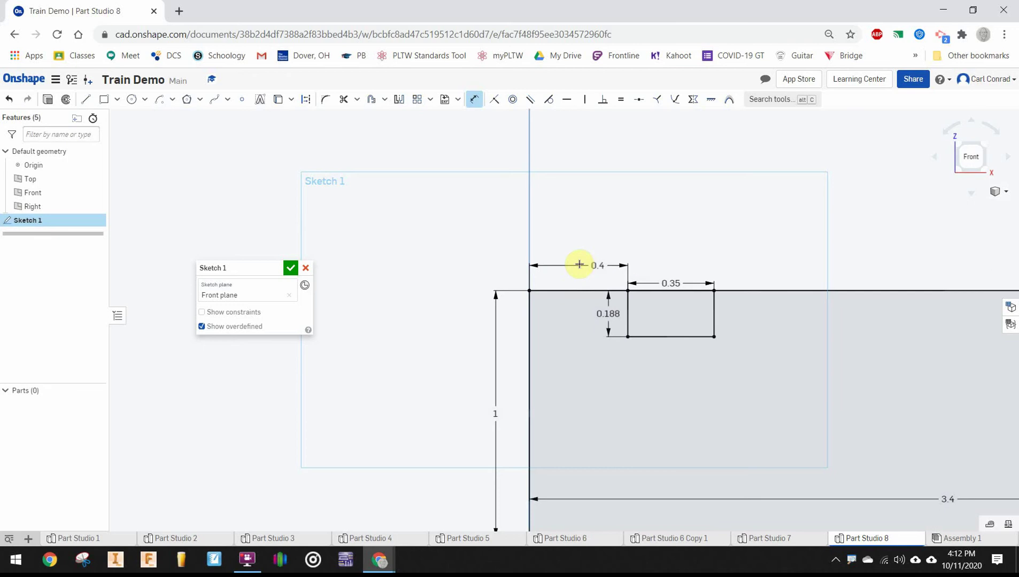
pyautogui.press('f')
pyautogui.press('g')
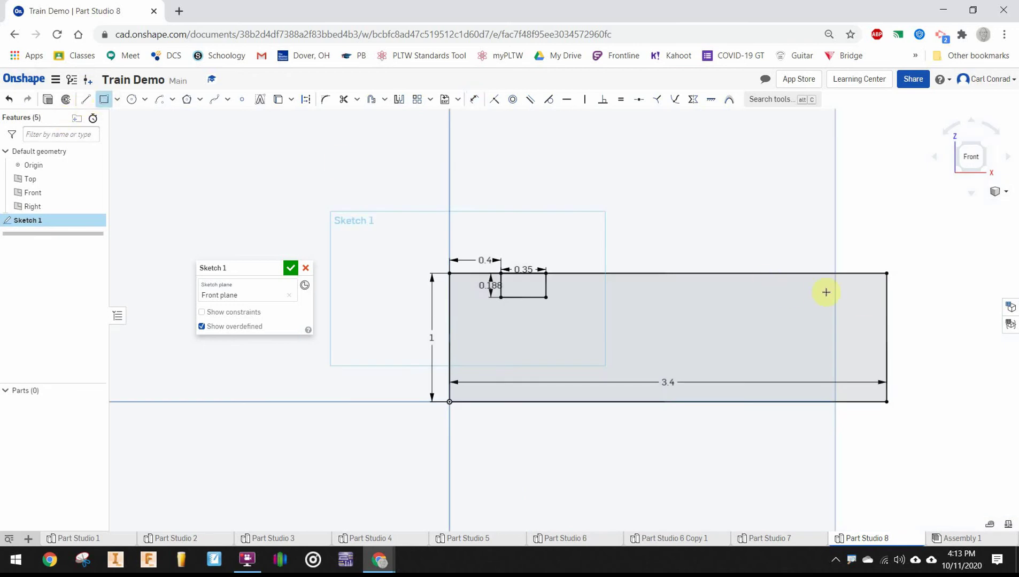
# Draw a second 0.35 by 0.1875 slot near the right end and dimension its distance from the right edge
pyautogui.click(785, 273)
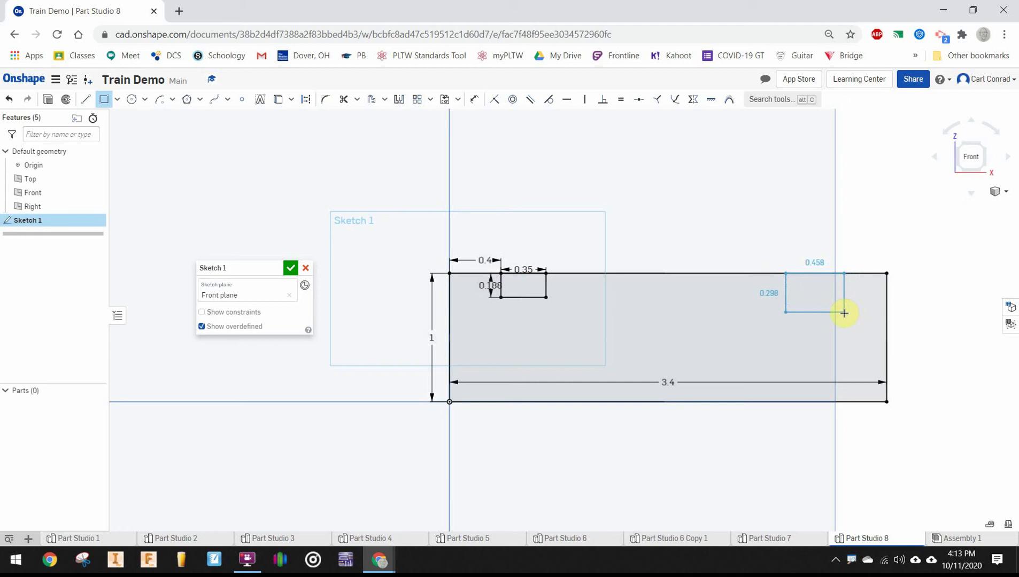
pyautogui.click(851, 320)
pyautogui.write('0.35')
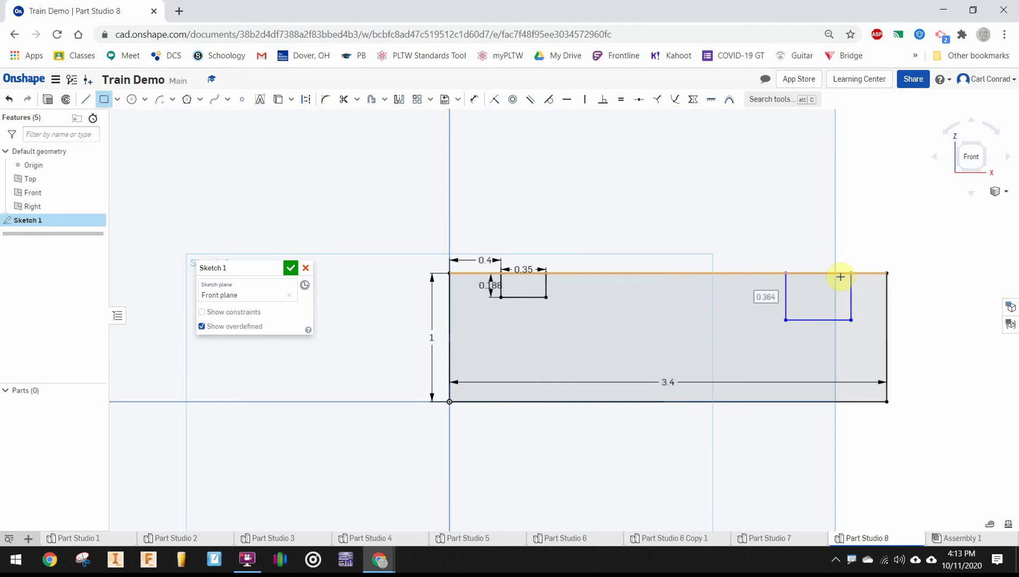
pyautogui.press('Return')
pyautogui.write('1875')
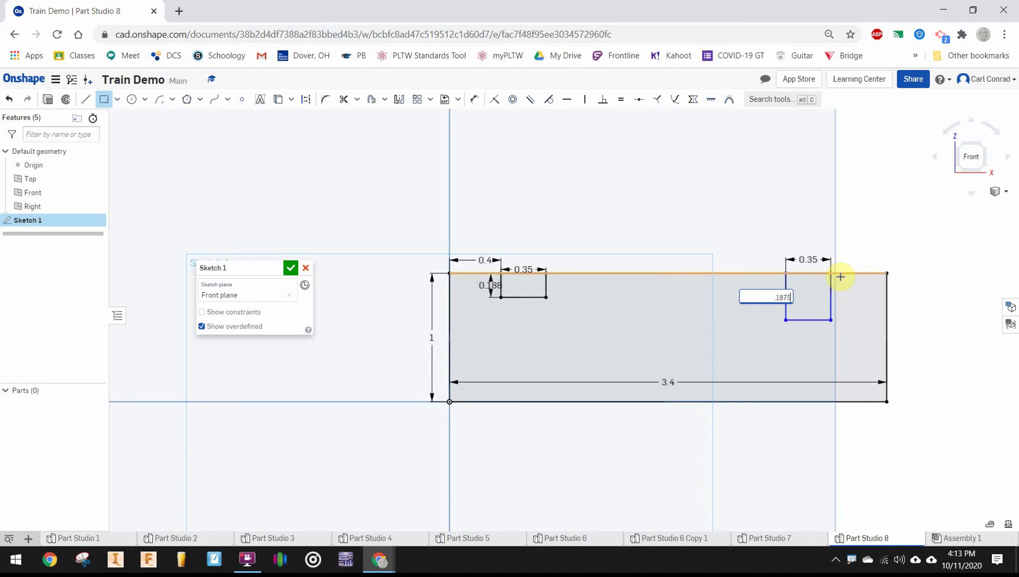
pyautogui.press('Return')
pyautogui.scroll(-2, 840, 277)
pyautogui.press('d')
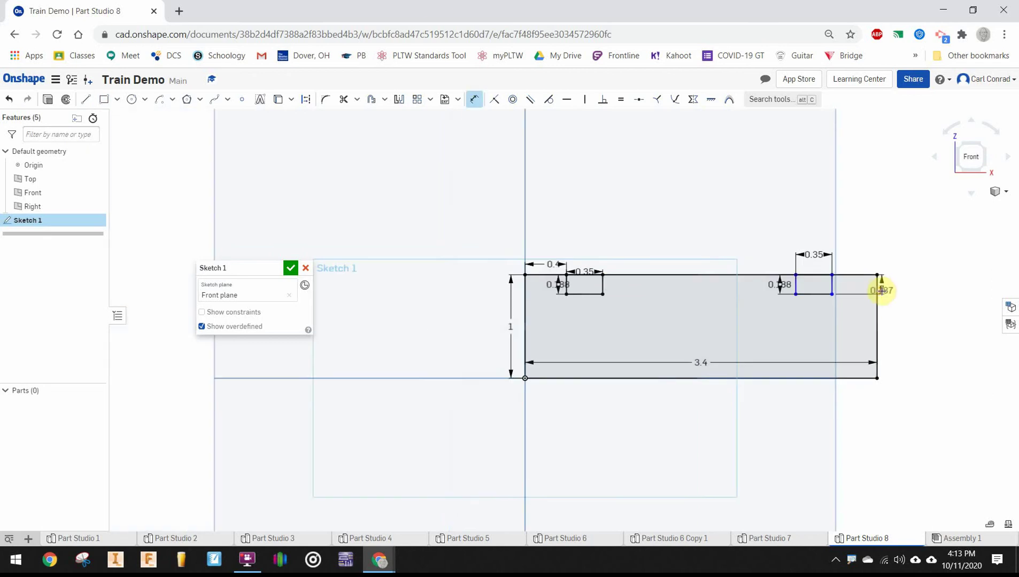
pyautogui.click(869, 258)
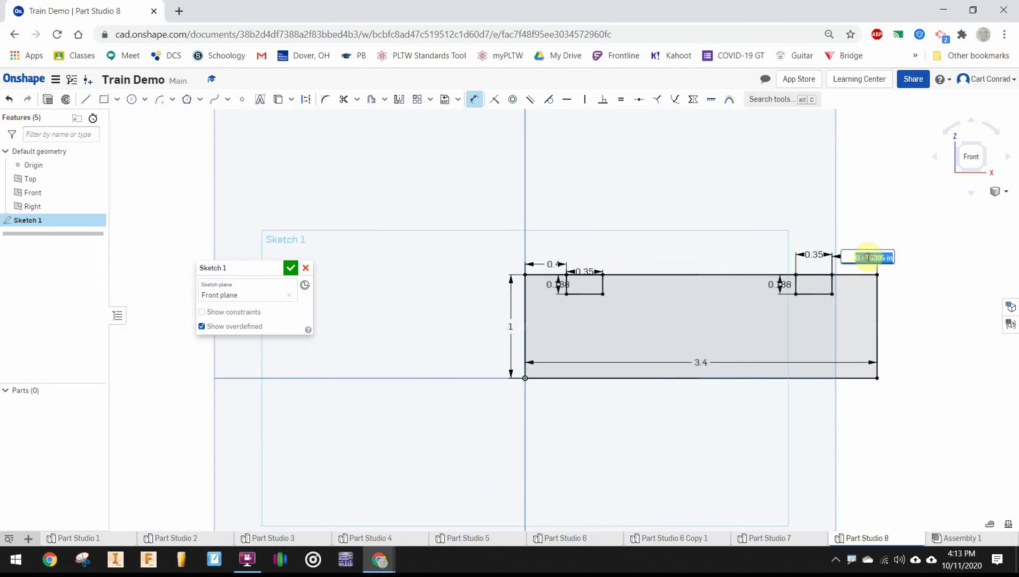
pyautogui.press('BackSpace')
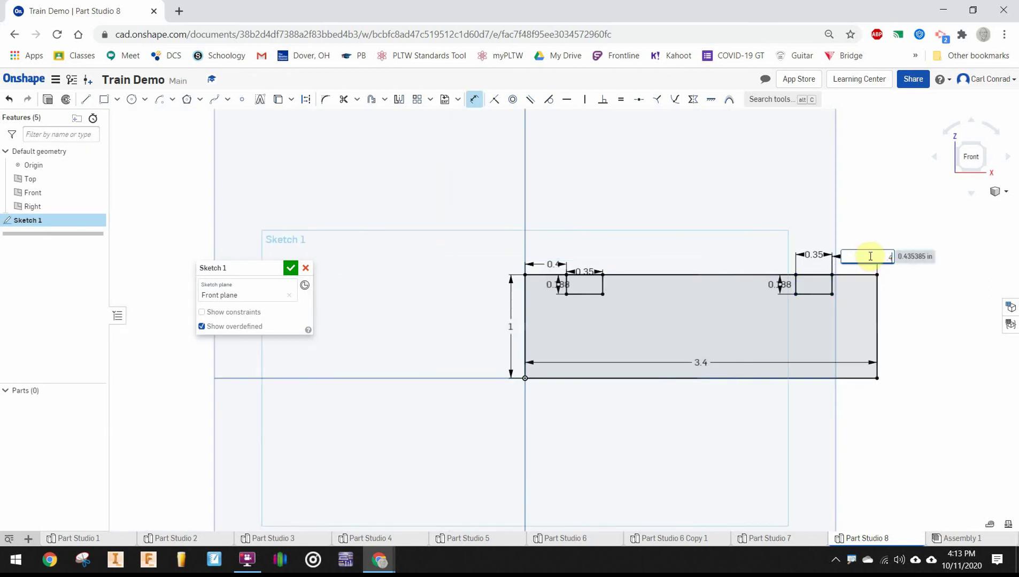
# Extrude the slotted profile 12 inches into a solid grooved track block
pyautogui.click(290, 267)
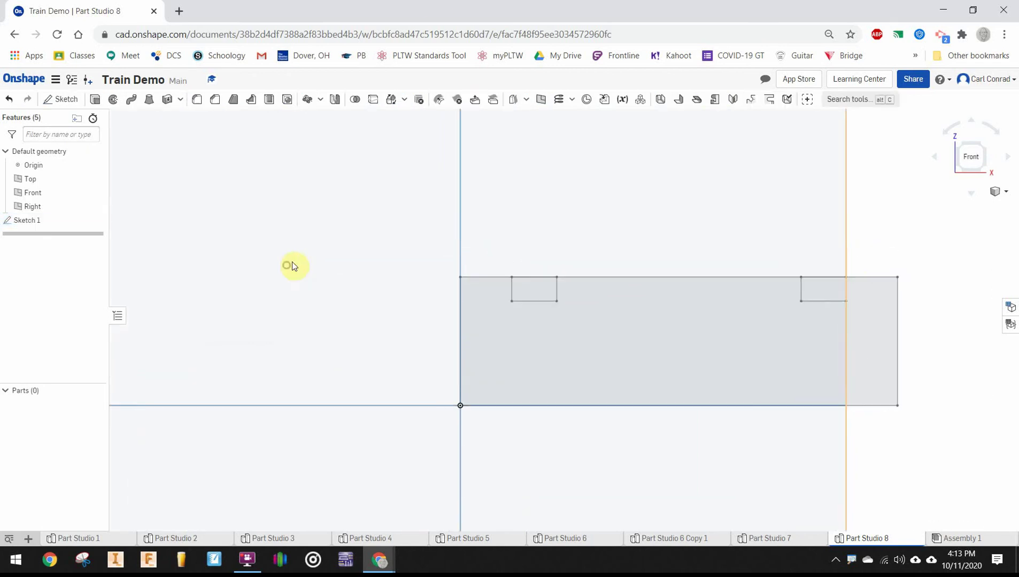
pyautogui.click(978, 148)
pyautogui.hotkey('shift', 'e')
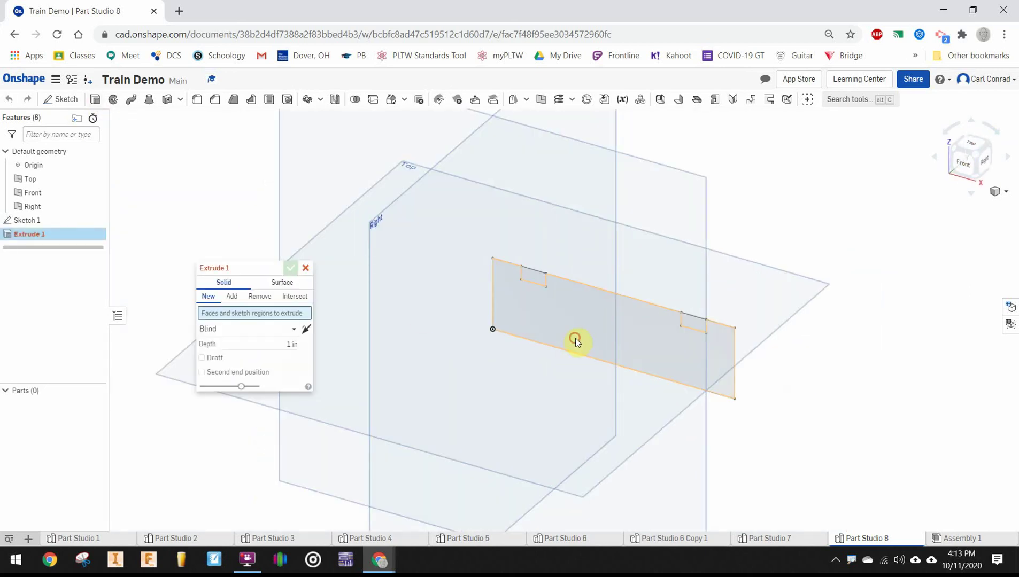
pyautogui.click(575, 337)
pyautogui.click(272, 355)
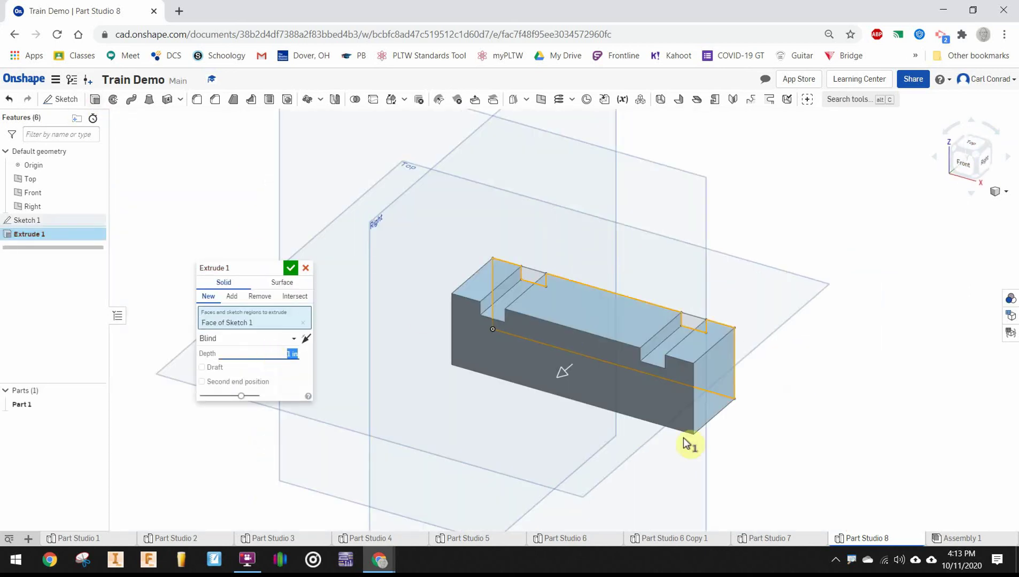
pyautogui.write('12')
pyautogui.press('Return')
pyautogui.click(292, 269)
pyautogui.press('f')
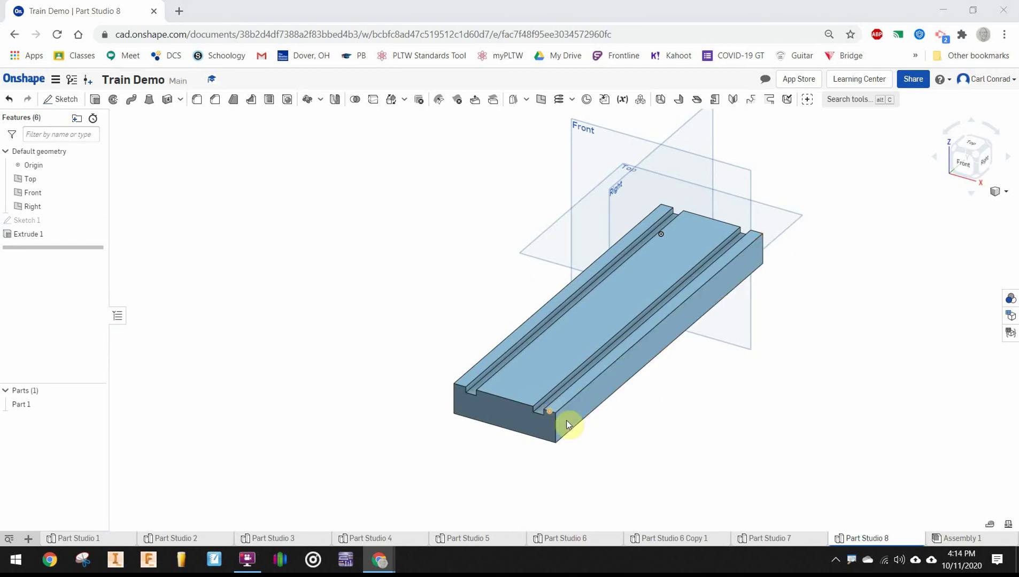
# Start a sketch on the block's end face and draw a 1.4-diameter circle below it
pyautogui.click(57, 96)
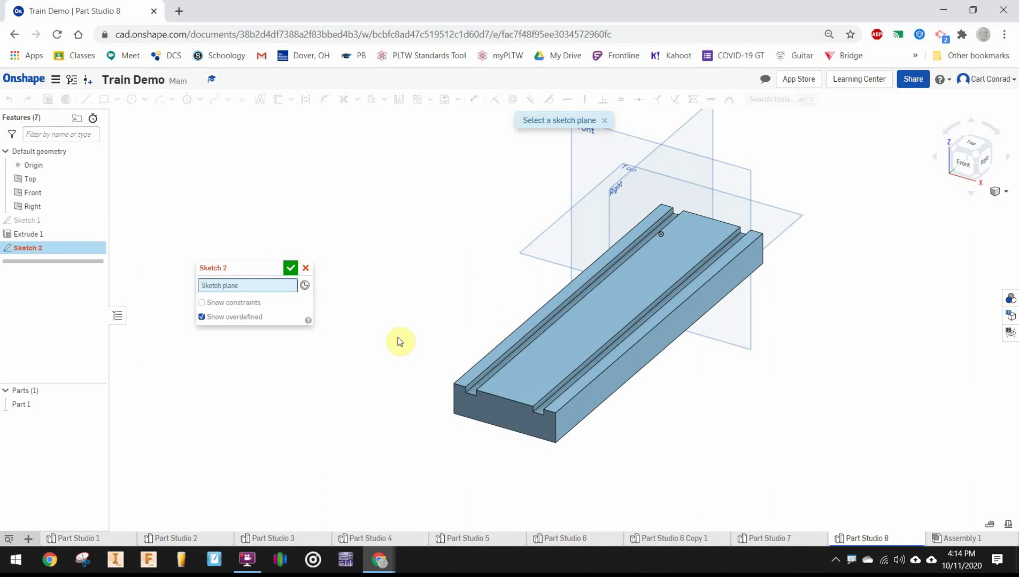
pyautogui.click(507, 383)
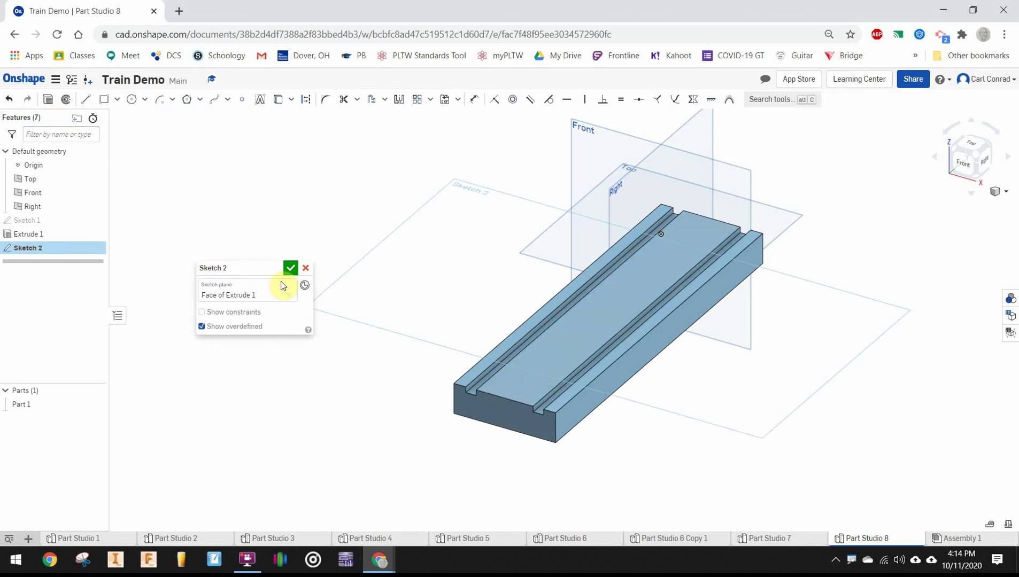
pyautogui.click(971, 145)
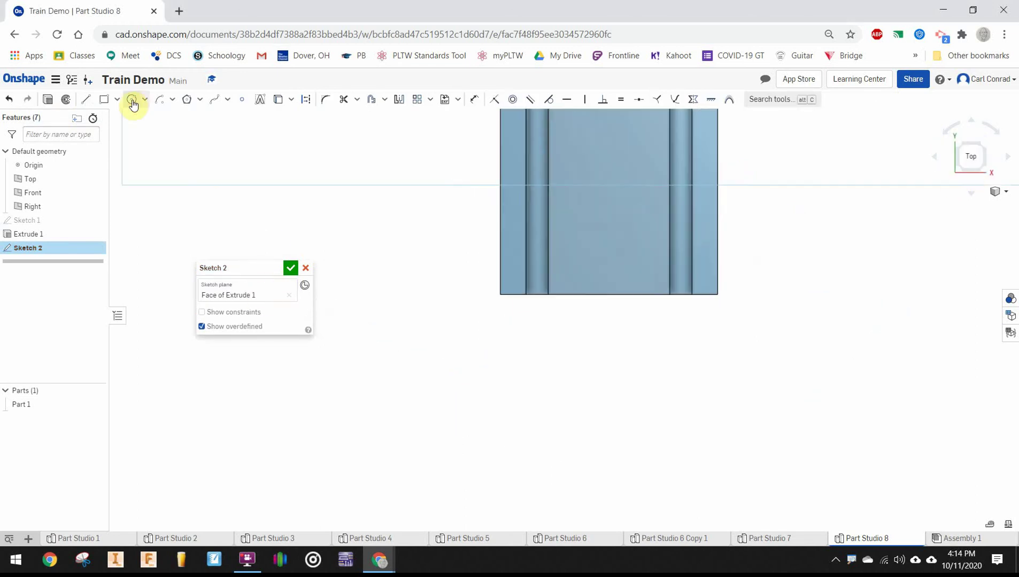
pyautogui.click(132, 99)
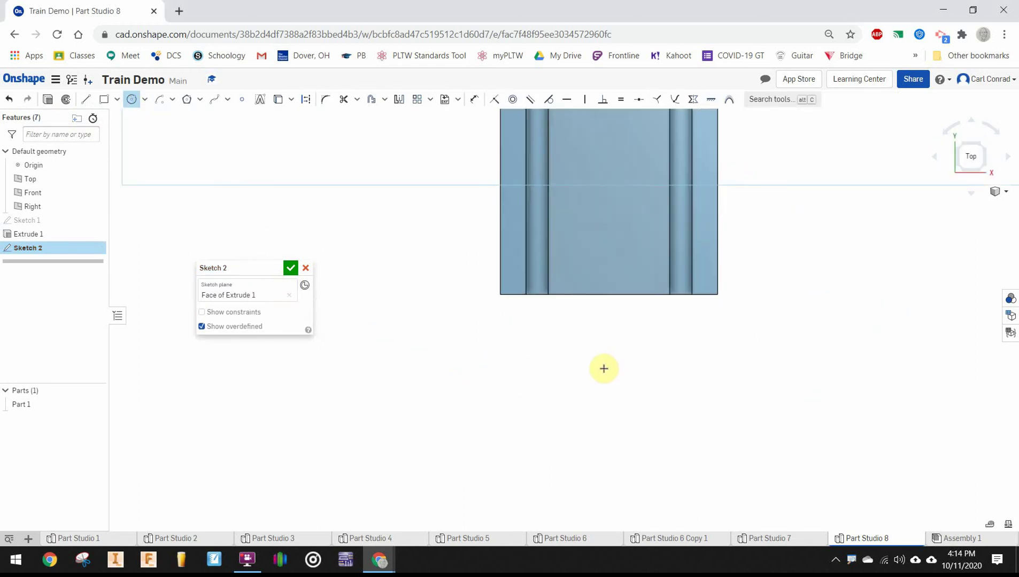
pyautogui.click(601, 368)
pyautogui.click(628, 338)
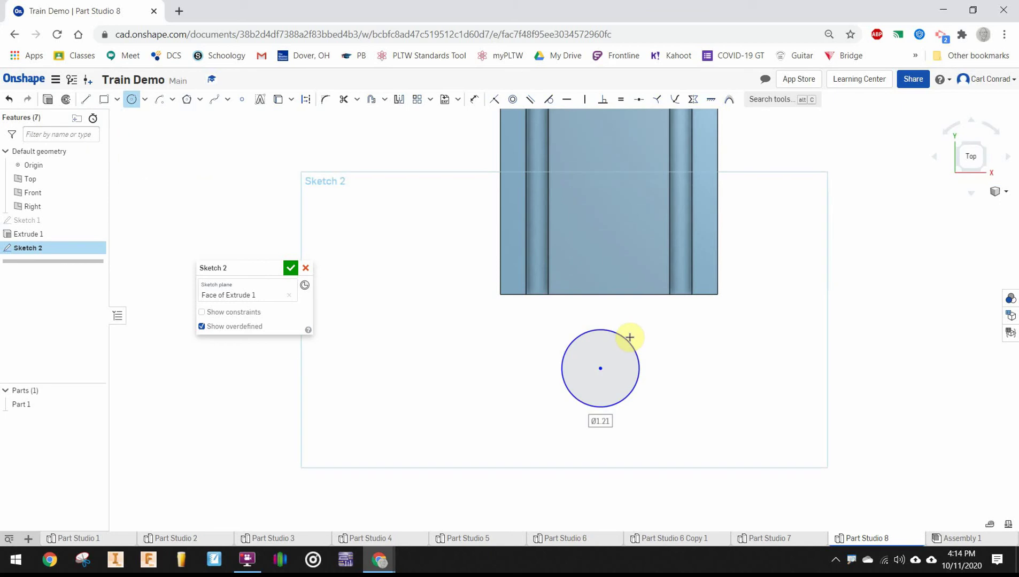
pyautogui.write('1.4')
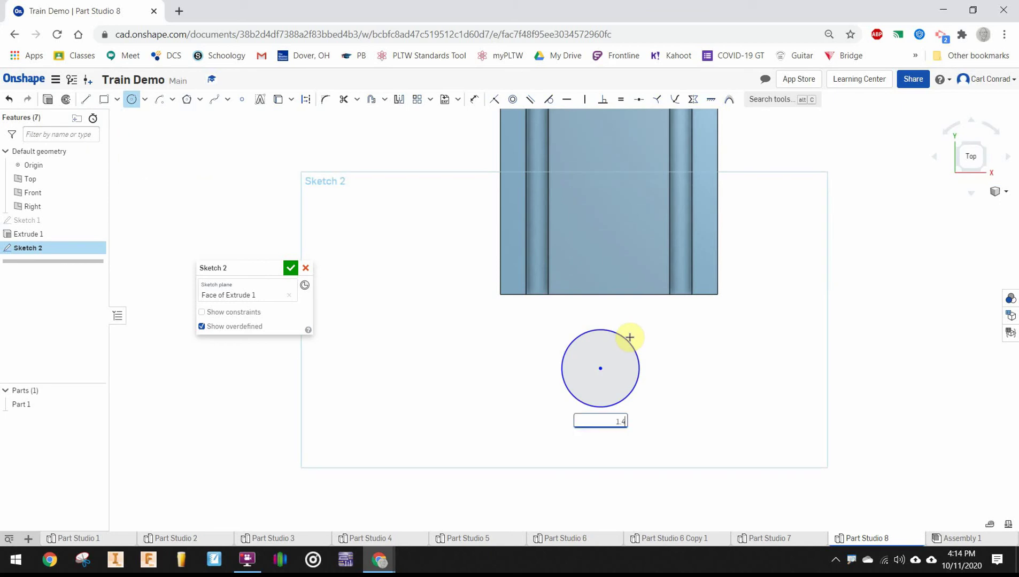
pyautogui.press('Return')
# Position the circle centre 1.7 from the left edge and 1 from the end edge
pyautogui.press('u')
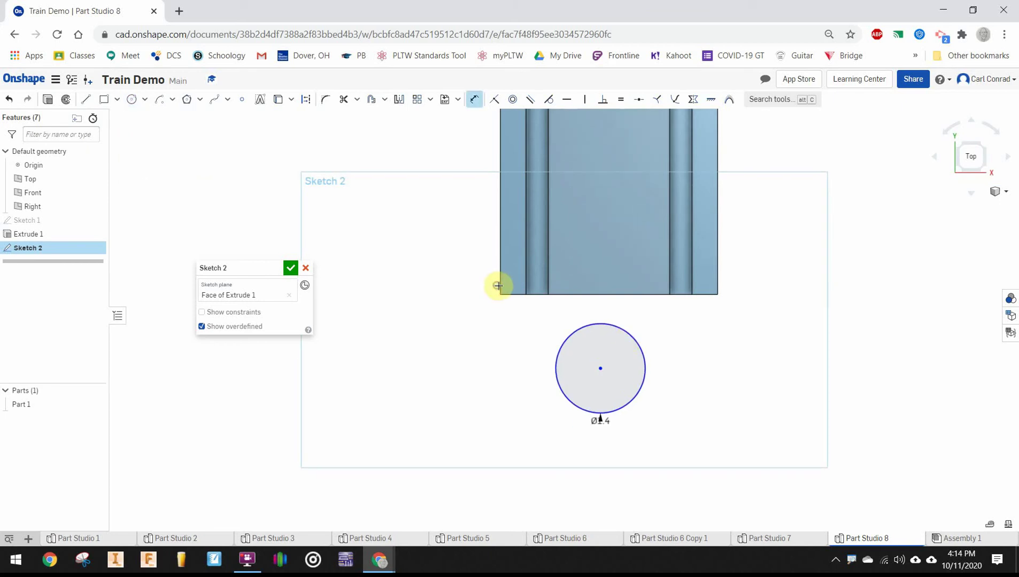
pyautogui.click(600, 368)
pyautogui.click(507, 323)
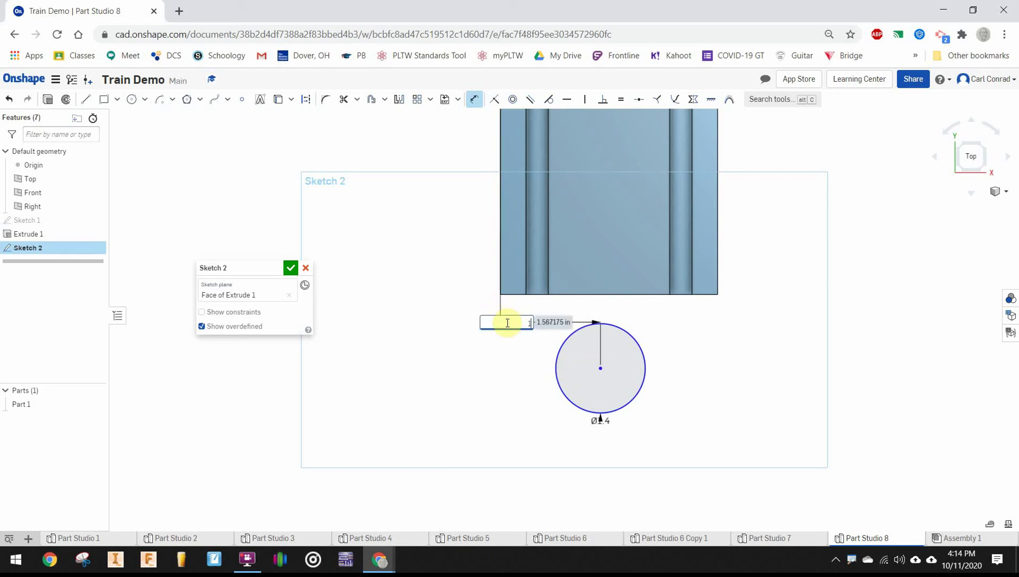
pyautogui.write('1.7')
pyautogui.press('Return')
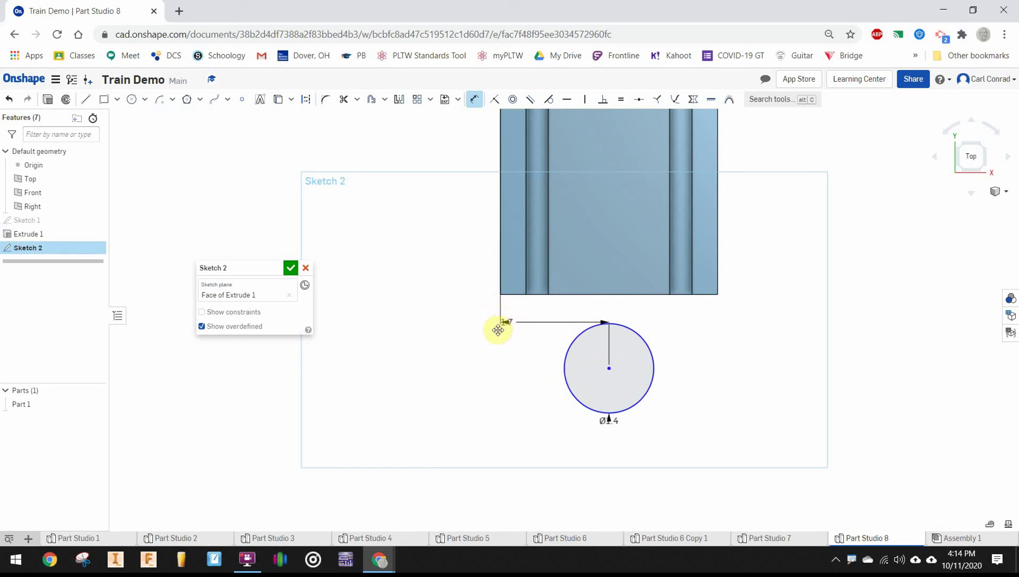
pyautogui.click(607, 368)
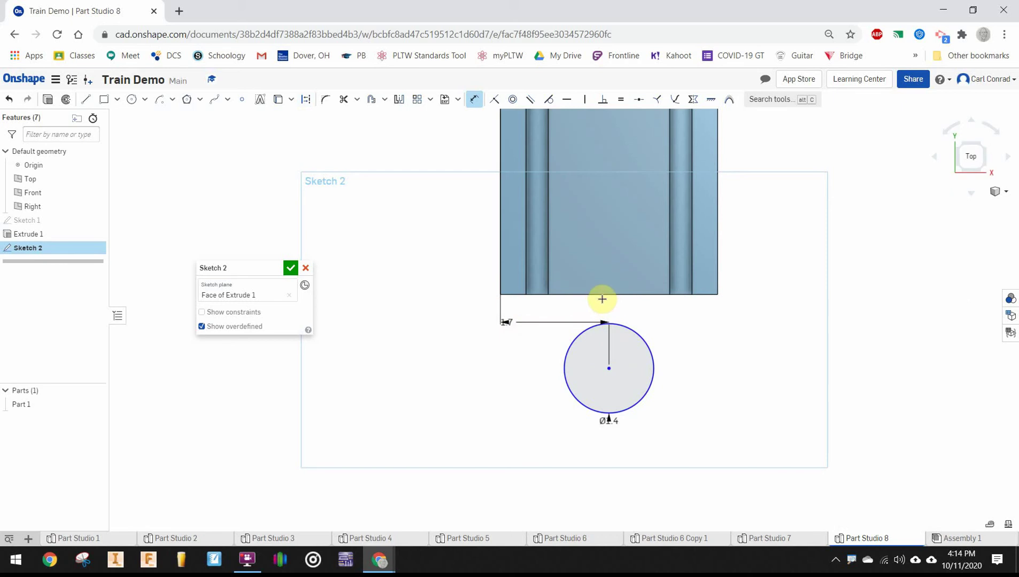
pyautogui.click(602, 294)
pyautogui.click(474, 316)
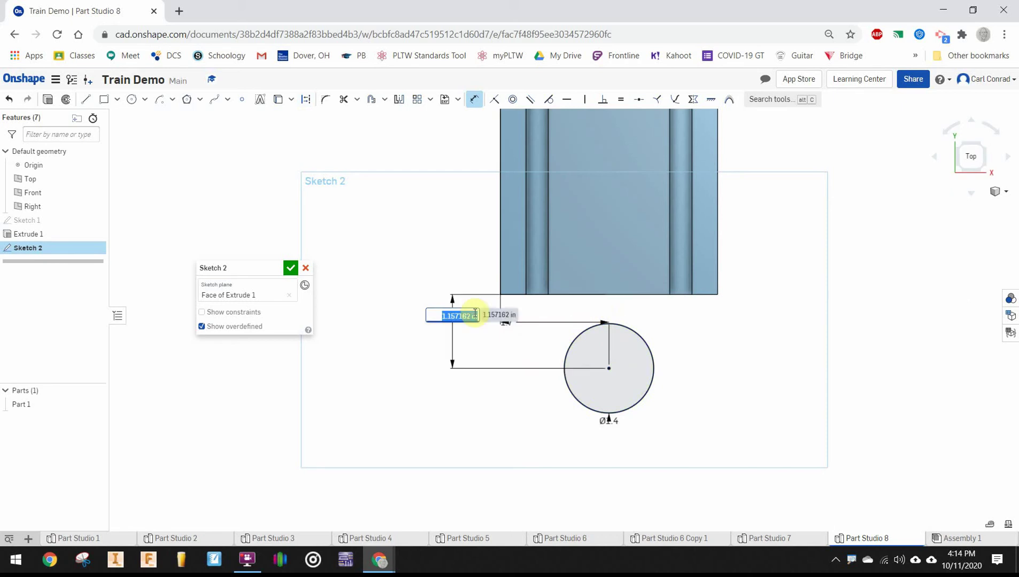
pyautogui.write('1')
pyautogui.press('Return')
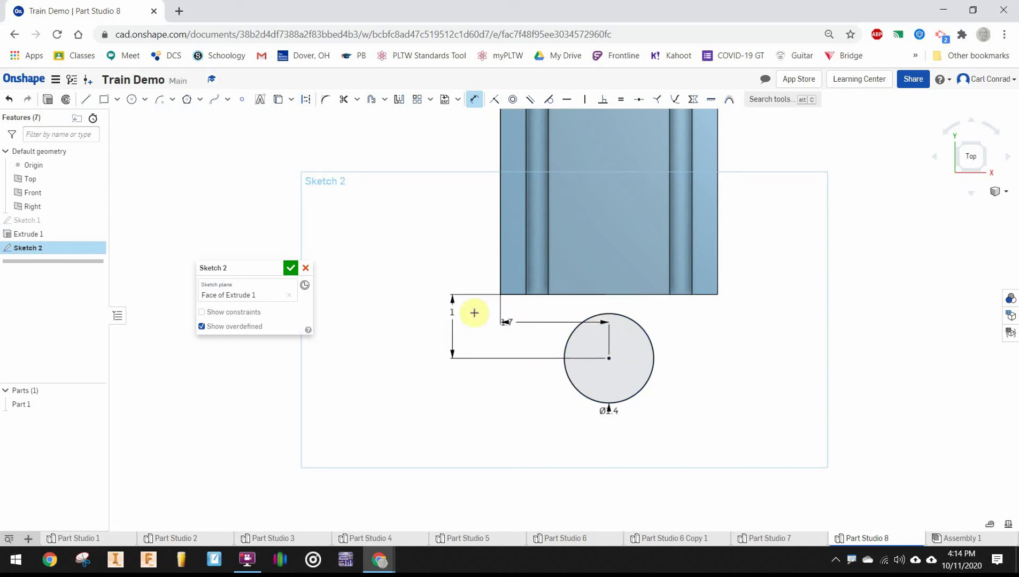
pyautogui.scroll(3, 637, 314)
# Draw two vertical neck lines from the circle up to the track end
pyautogui.click(86, 101)
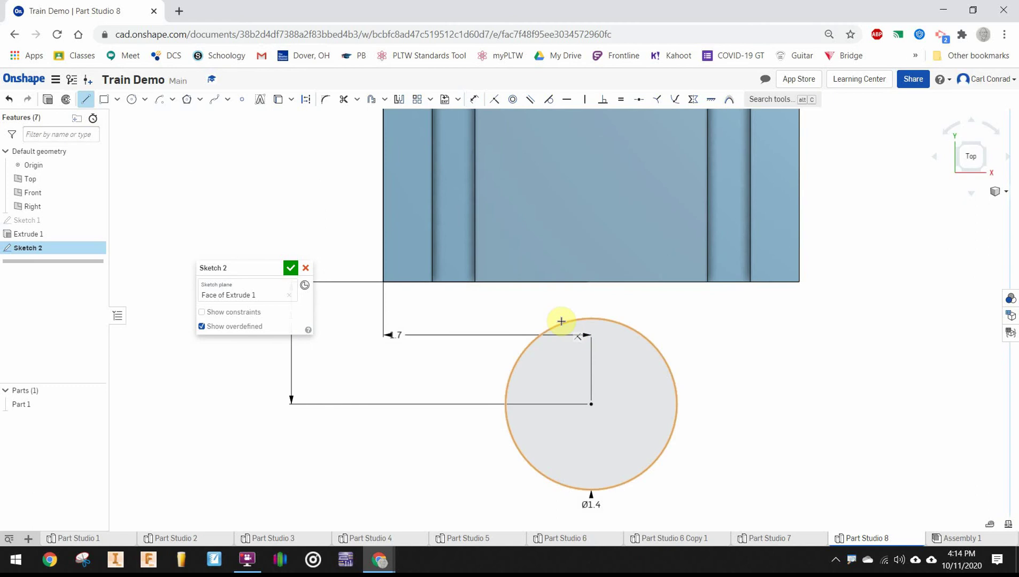
pyautogui.click(562, 322)
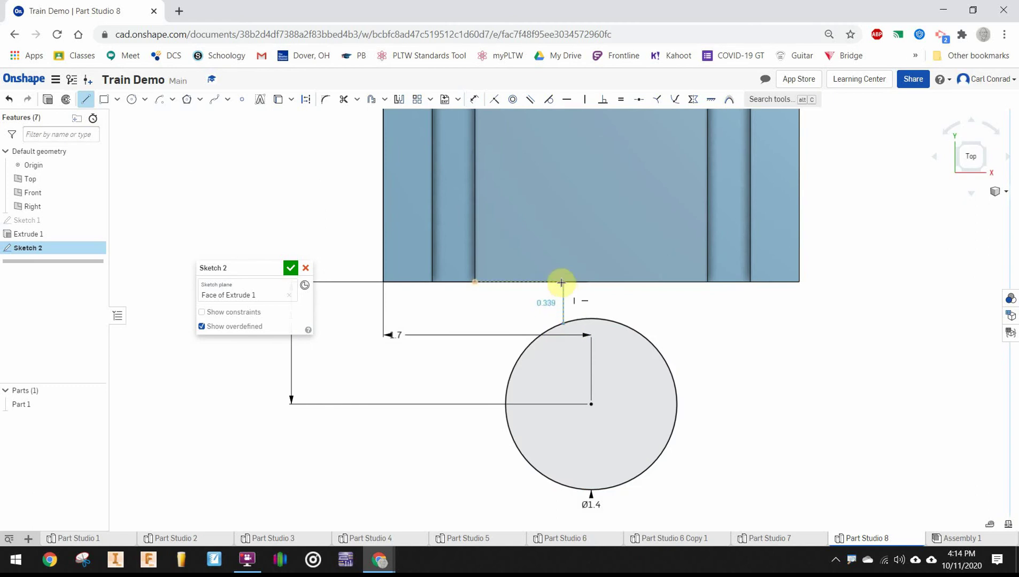
pyautogui.click(562, 282)
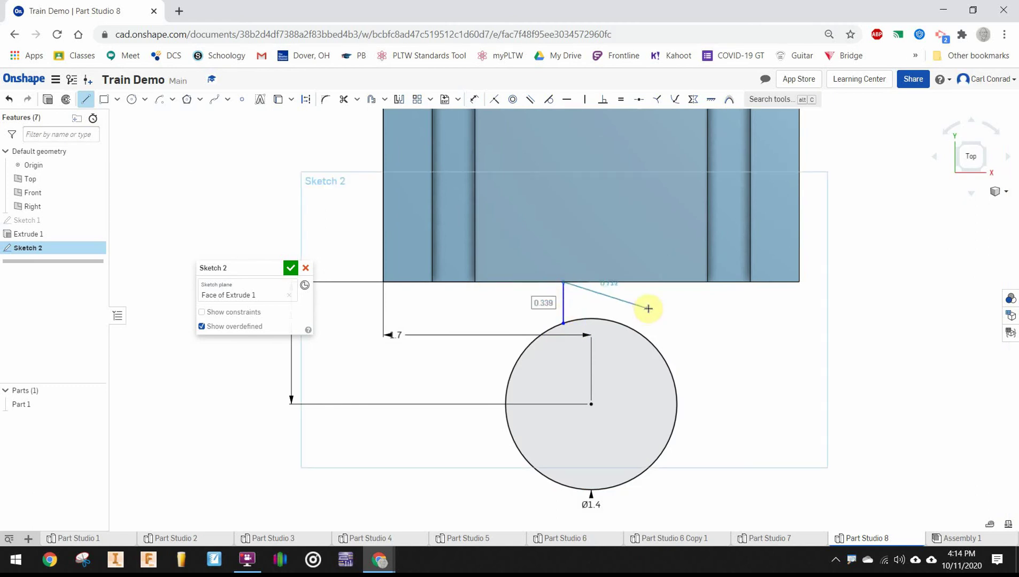
pyautogui.press('Escape')
pyautogui.moveTo(628, 326); pyautogui.dragTo(628, 282)
pyautogui.press('Escape')
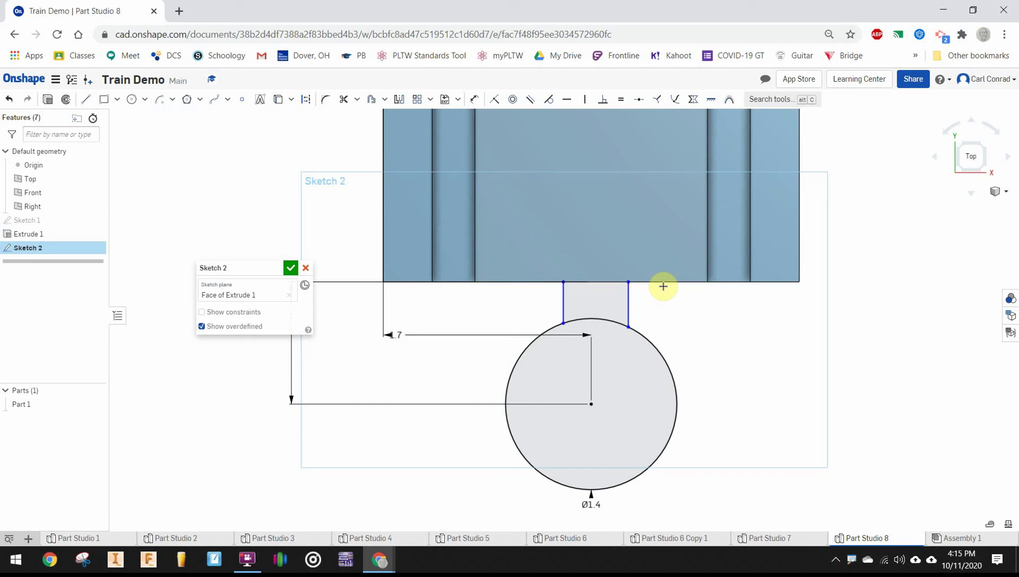
# Make the two neck lines equal and set their spacing to 0.6
pyautogui.click(620, 99)
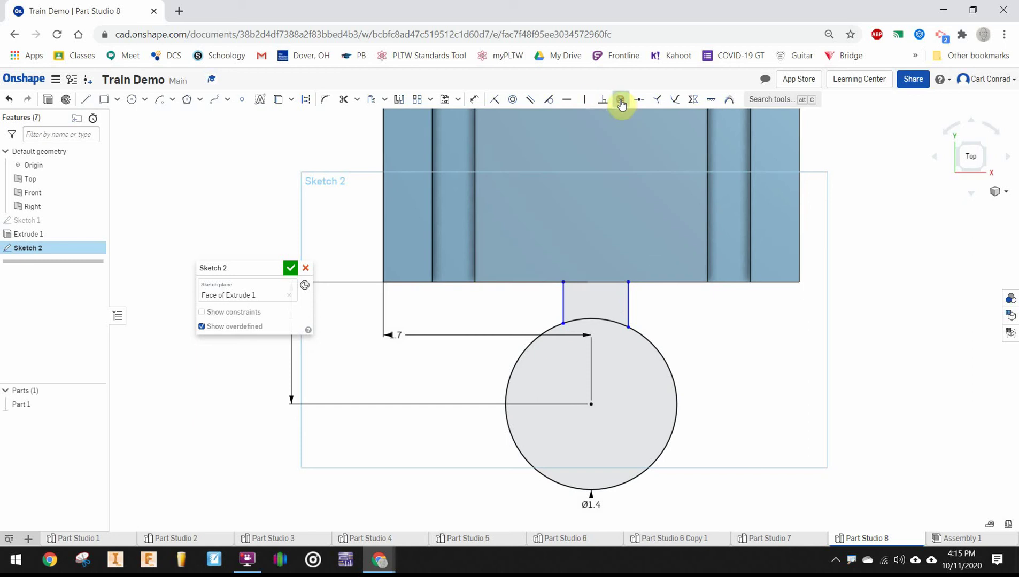
pyautogui.click(563, 303)
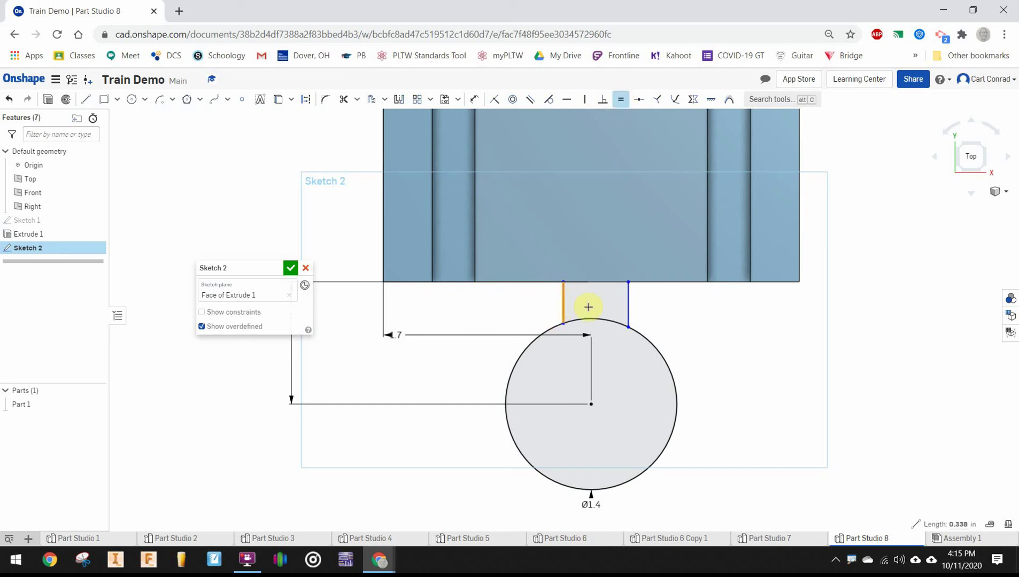
pyautogui.click(625, 300)
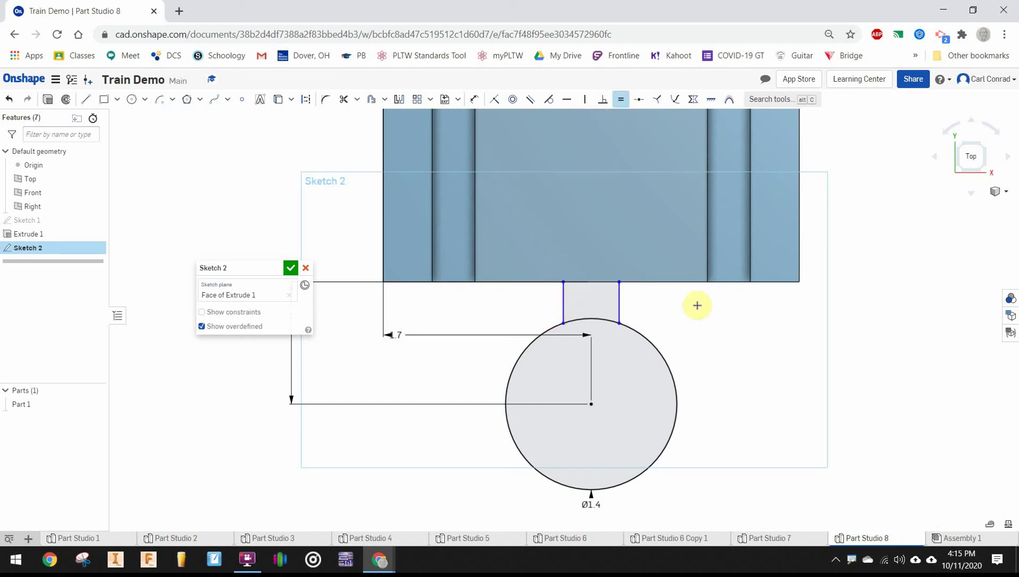
pyautogui.click(473, 98)
pyautogui.click(563, 308)
pyautogui.click(605, 243)
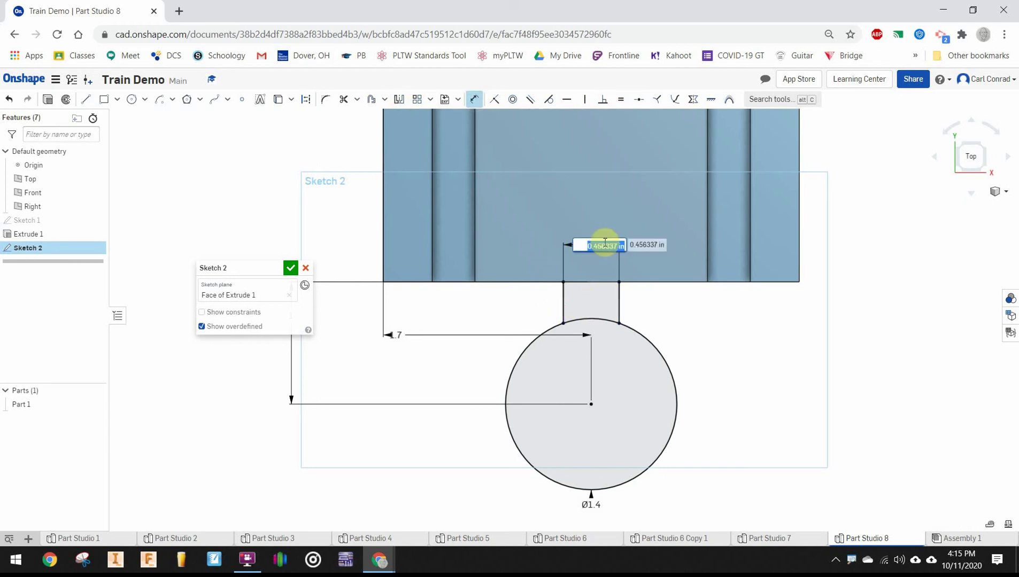
pyautogui.write('0.6')
pyautogui.press('Return')
pyautogui.scroll(-1, 714, 364)
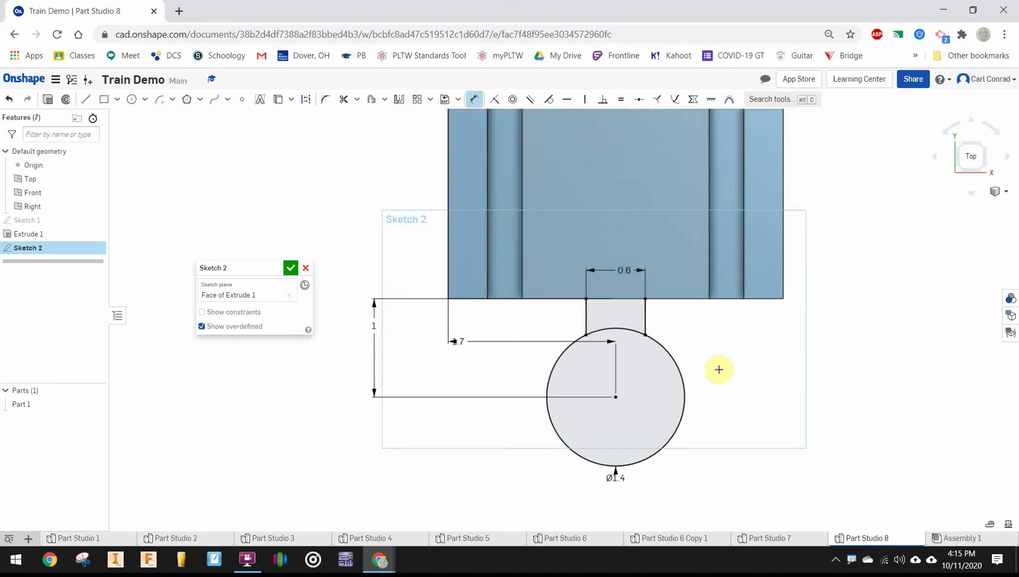
# Extrude the circle and neck regions 1 inch, adding them to the track as the peg
pyautogui.click(290, 268)
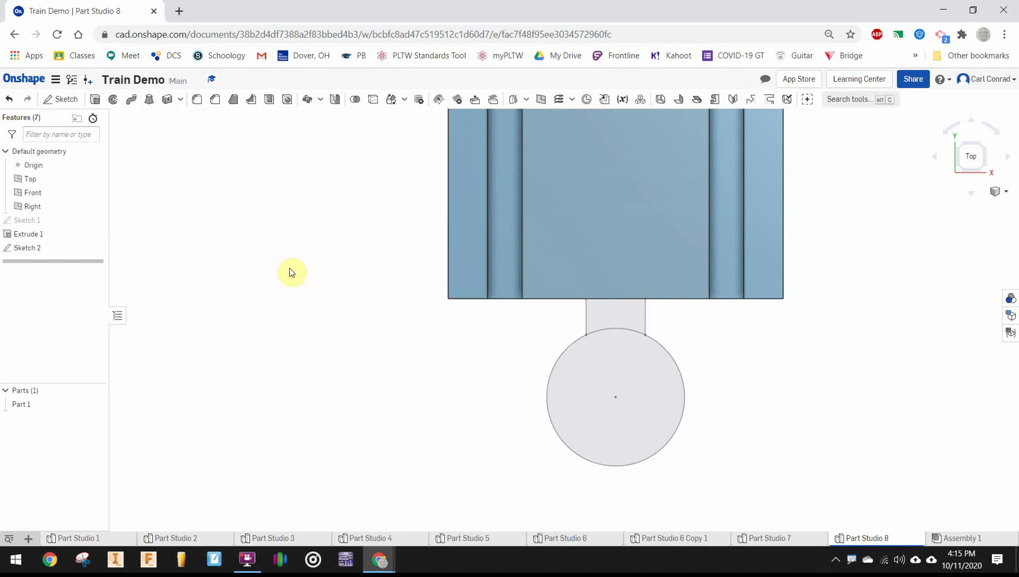
pyautogui.click(95, 98)
pyautogui.click(620, 411)
pyautogui.click(613, 312)
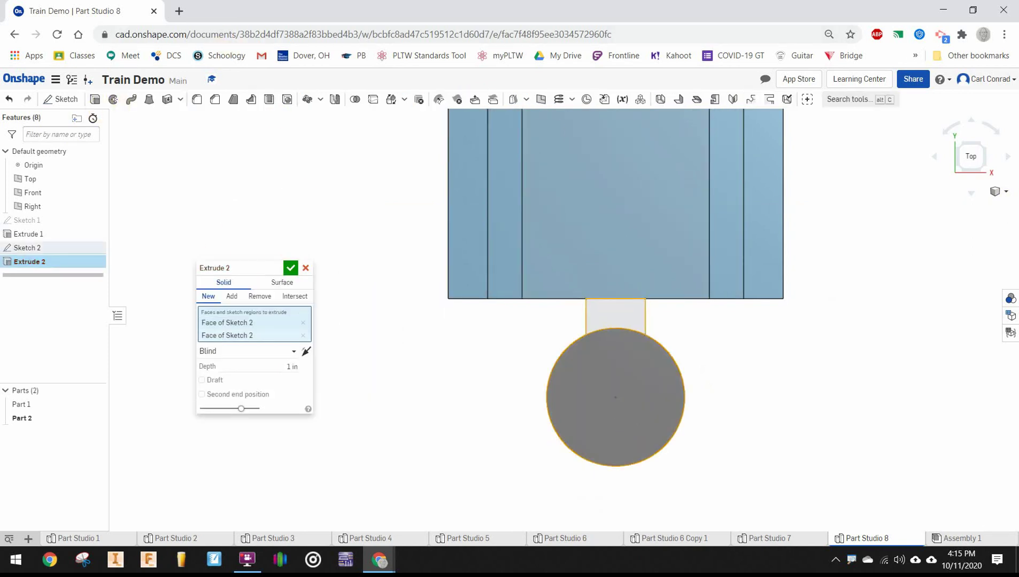
pyautogui.click(955, 185)
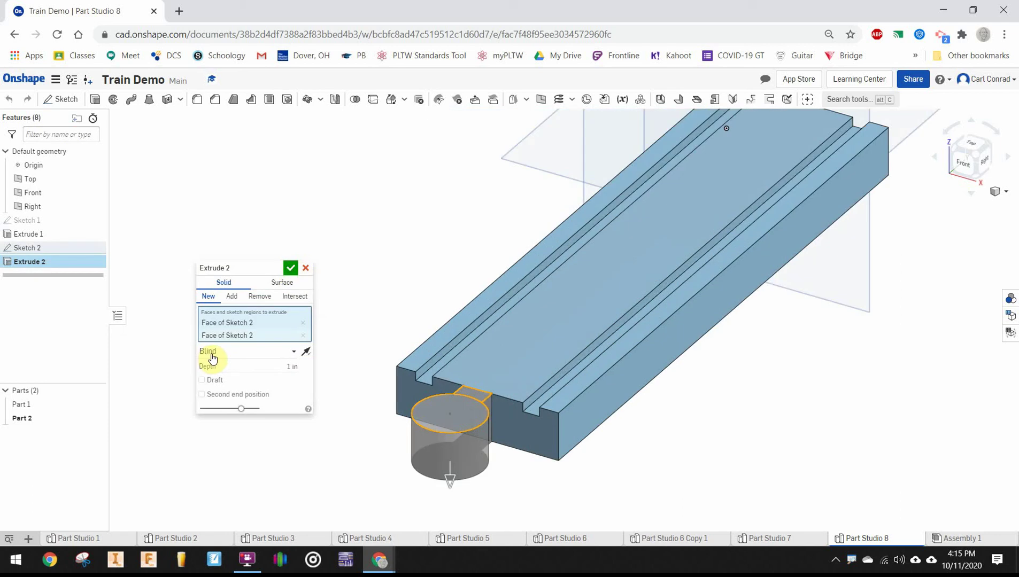
pyautogui.click(231, 297)
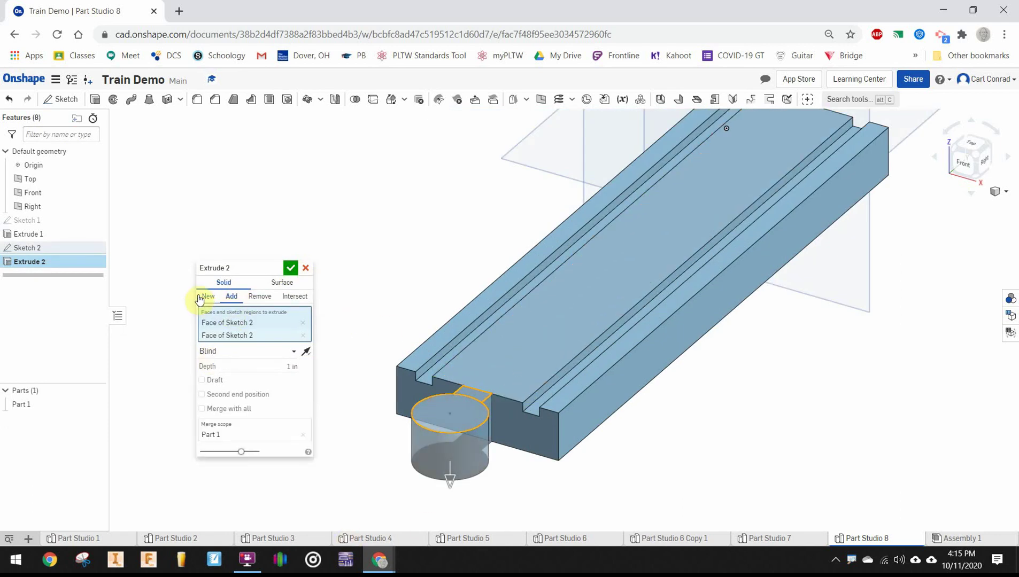
# Confirm the peg extrusion, then draw a 1.5-diameter circle in a new sketch on the track's other end
pyautogui.click(292, 269)
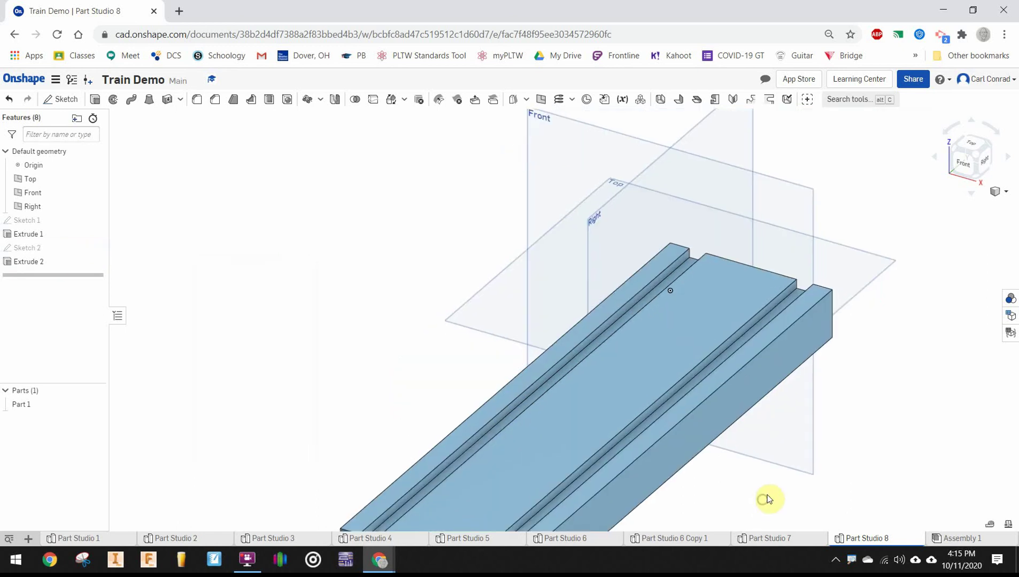
pyautogui.click(729, 284)
pyautogui.click(50, 98)
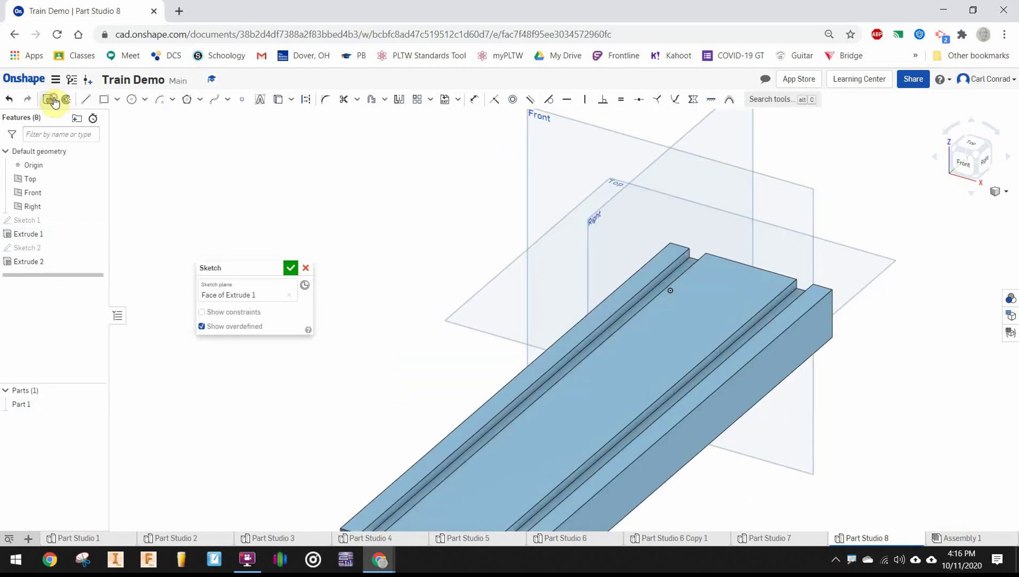
pyautogui.click(722, 300)
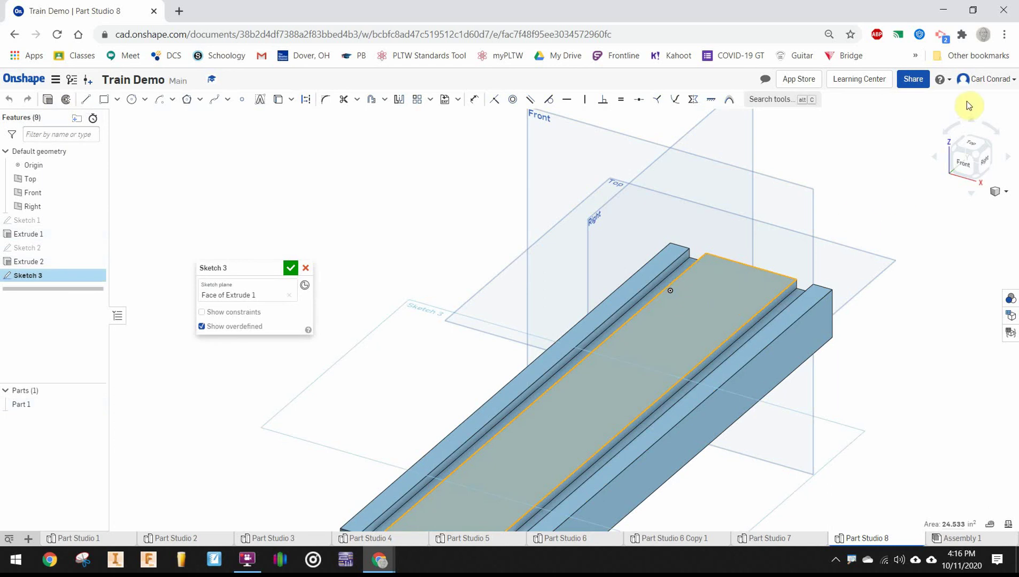
pyautogui.press('n')
pyautogui.press('c')
pyautogui.click(567, 310)
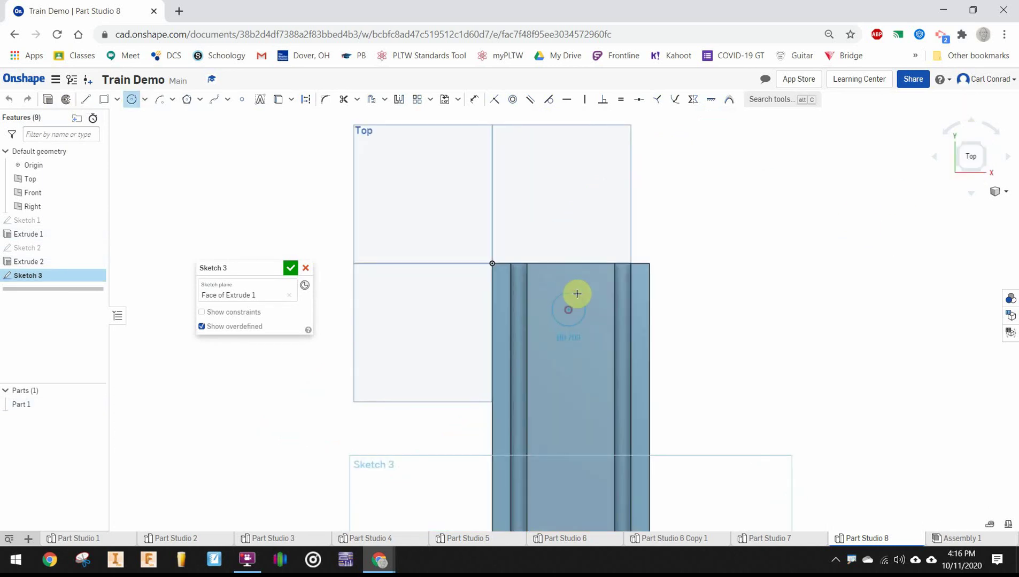
pyautogui.click(577, 293)
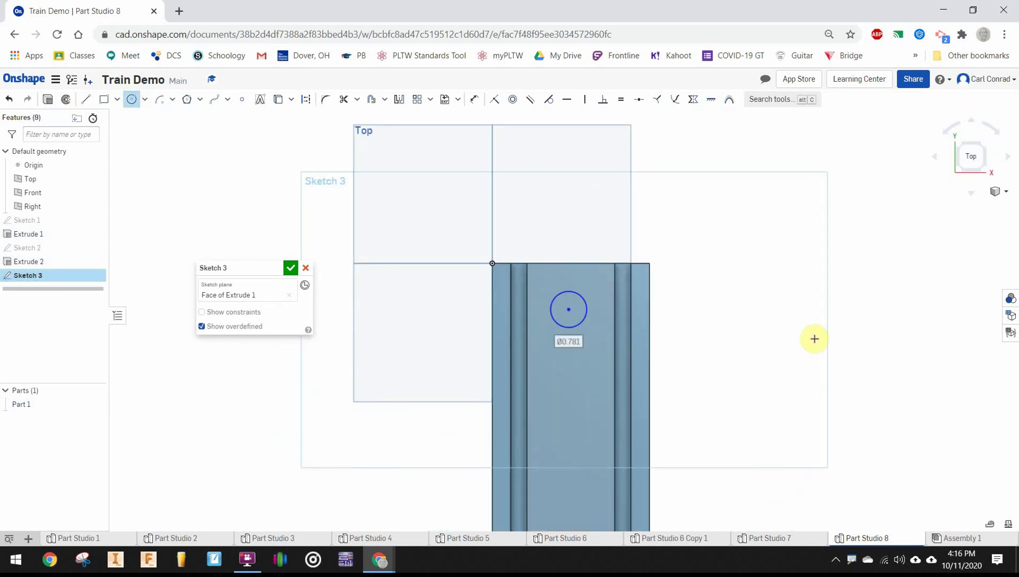
pyautogui.write('1')
pyautogui.press('Return')
pyautogui.scroll(2, 573, 326)
# Dimension the circle centre 1.7 horizontally from the origin and 1 from the end edge
pyautogui.press('d')
pyautogui.click(568, 304)
pyautogui.click(473, 248)
pyautogui.click(490, 202)
pyautogui.write('1.1')
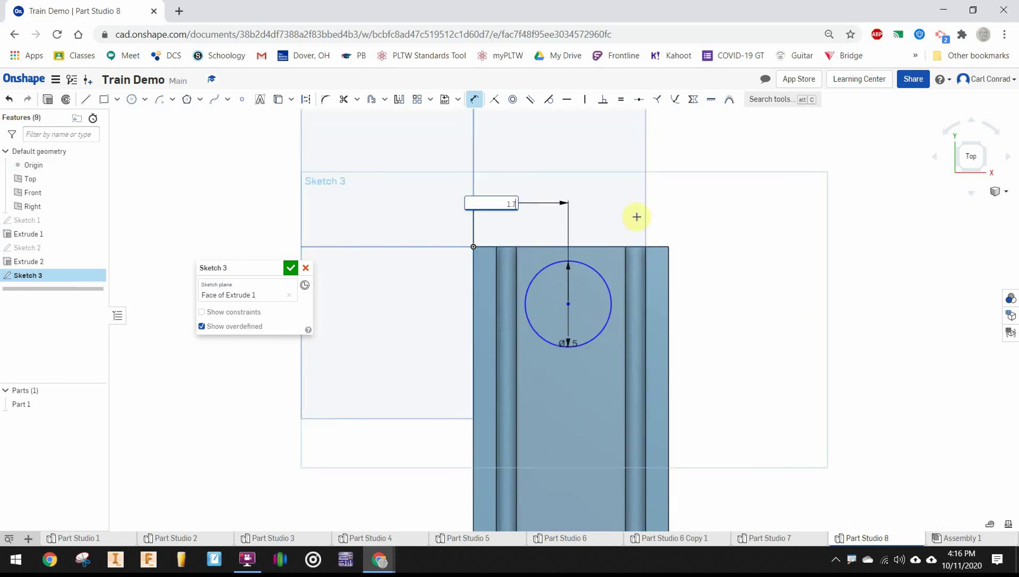
pyautogui.press('Return')
pyautogui.click(570, 304)
pyautogui.click(628, 247)
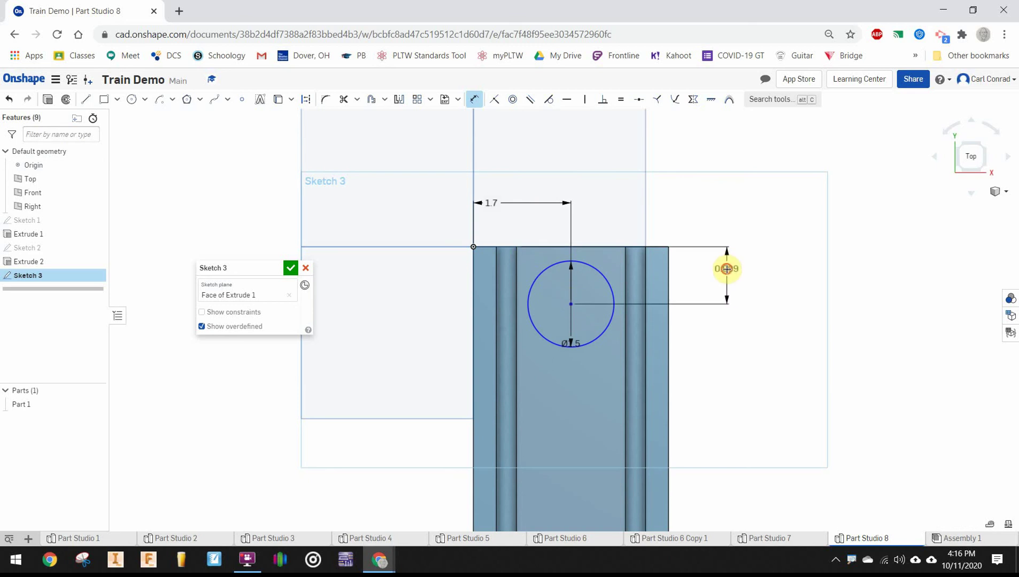
pyautogui.click(726, 271)
pyautogui.write('1')
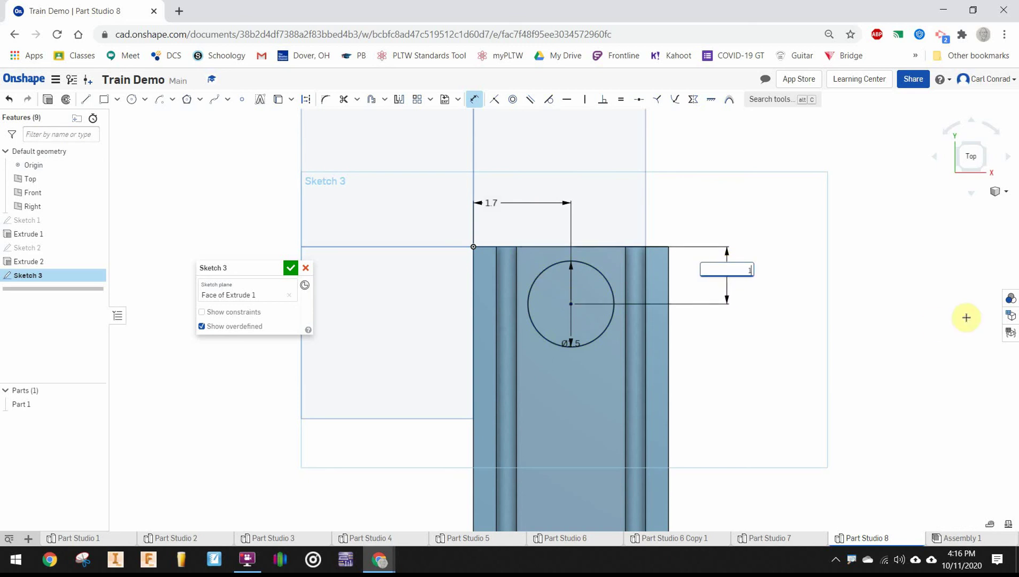
pyautogui.press('Return')
pyautogui.scroll(5, 589, 217)
pyautogui.click(84, 103)
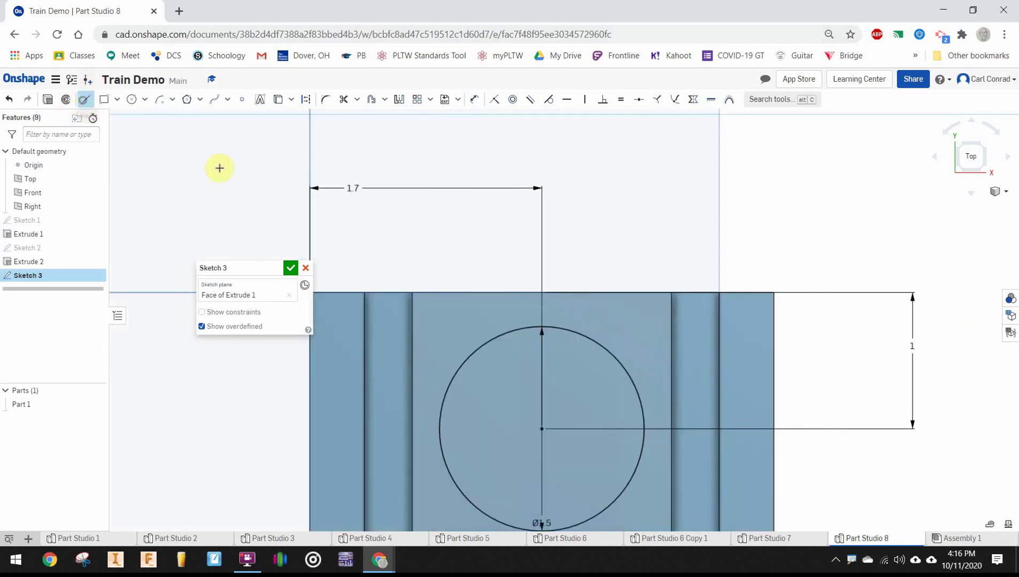
# Draw two neck lines from the circle to the track edge and make them equal
pyautogui.click(497, 336)
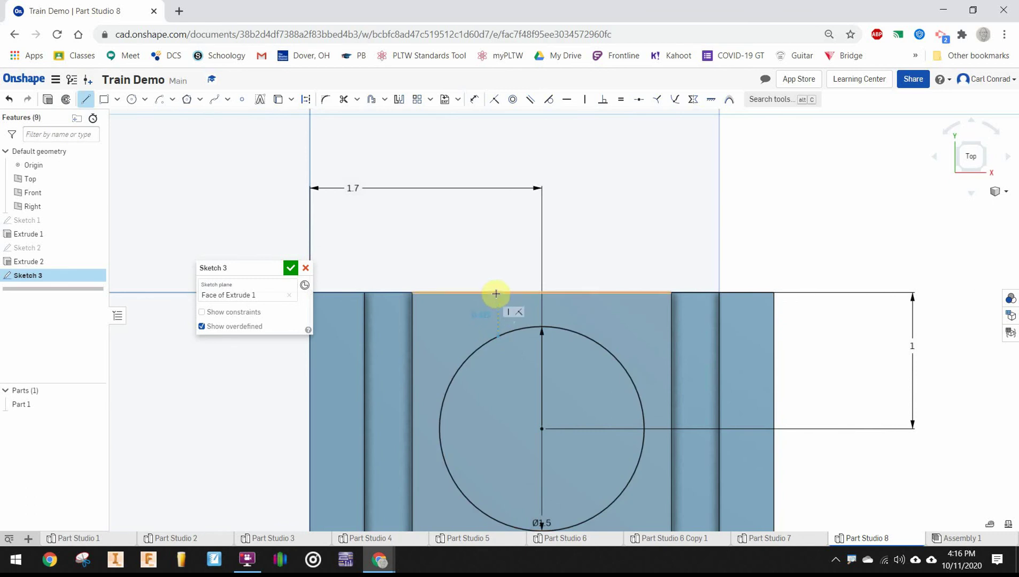
pyautogui.click(498, 292)
pyautogui.click(586, 292)
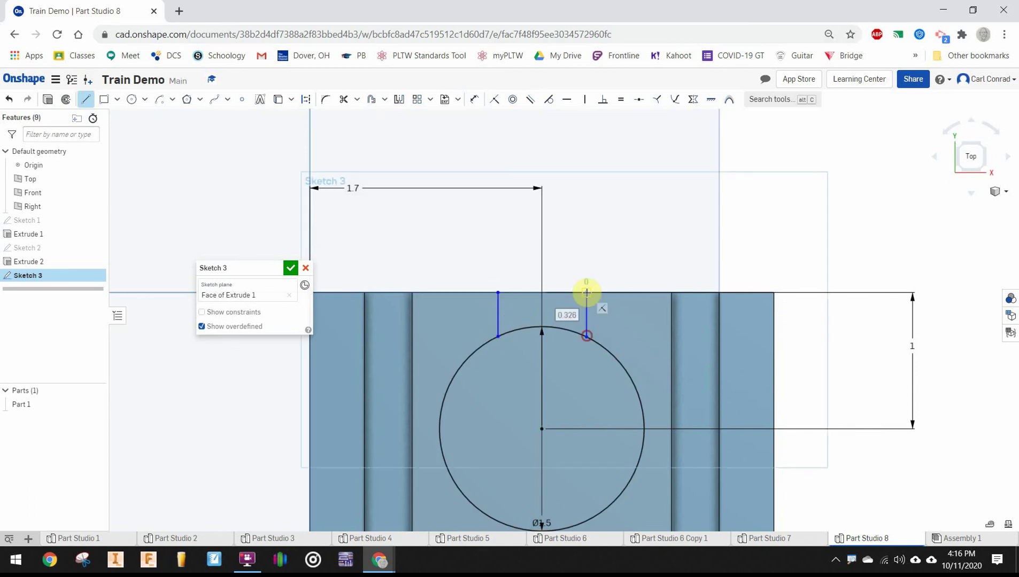
pyautogui.press('Escape')
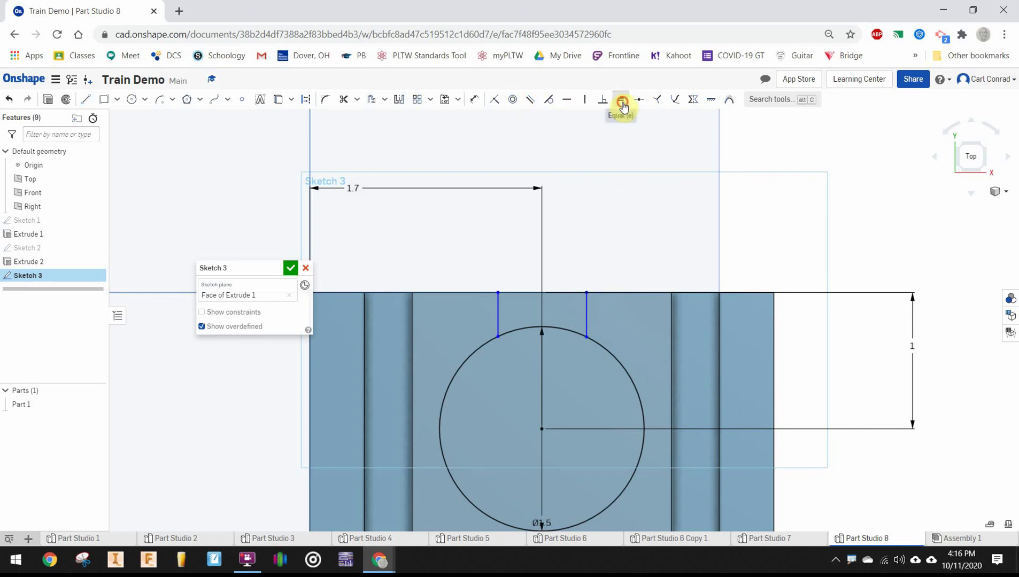
pyautogui.click(622, 106)
pyautogui.click(499, 313)
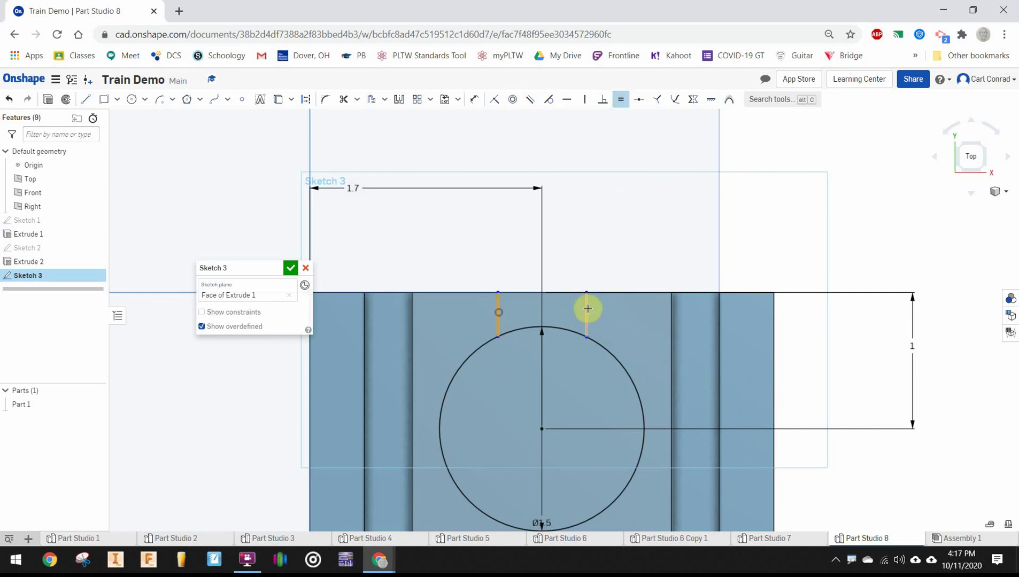
# Set the neck line spacing to 0.65 and finish Sketch 3
pyautogui.click(473, 100)
pyautogui.click(498, 313)
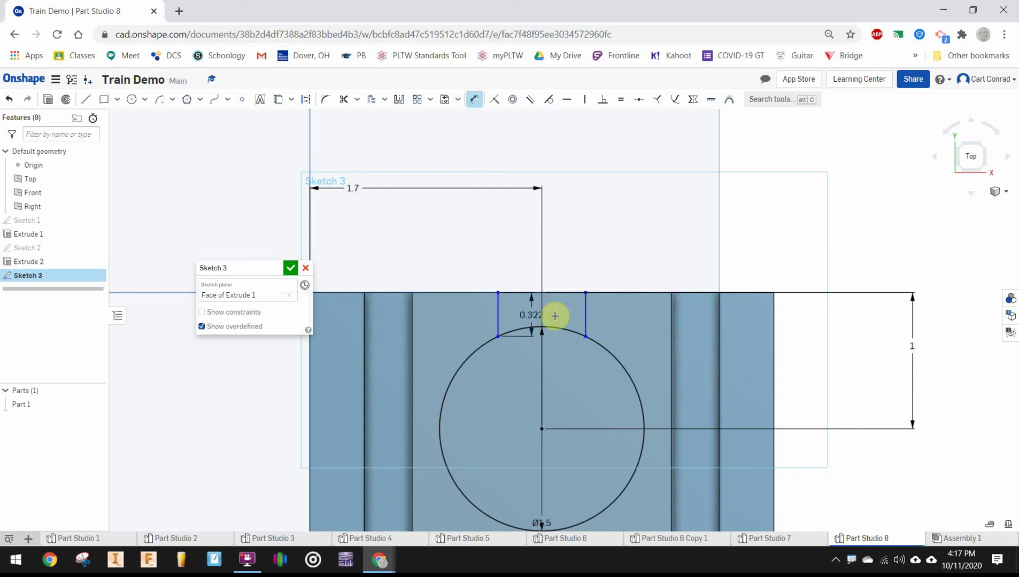
pyautogui.click(584, 292)
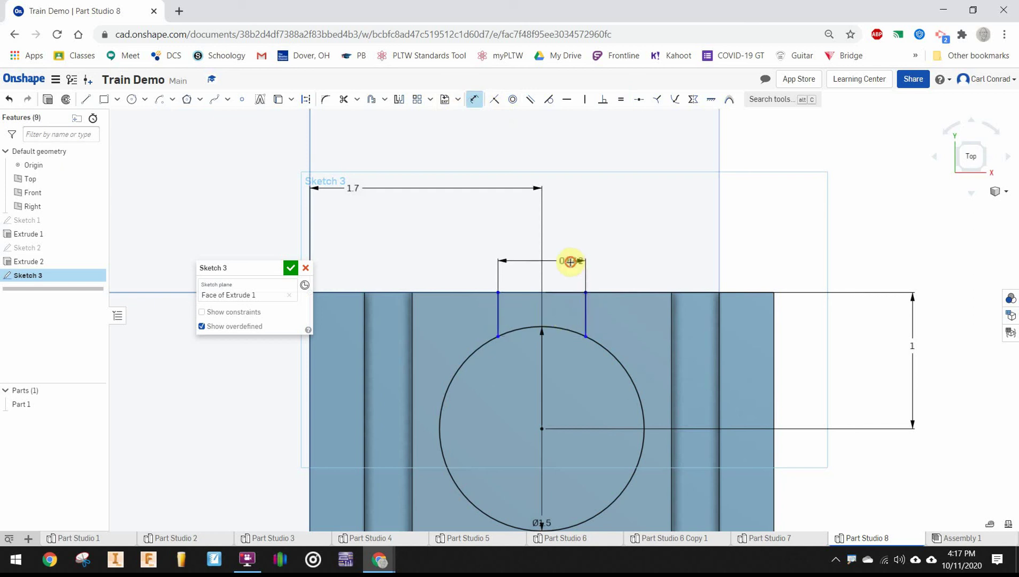
pyautogui.click(570, 262)
pyautogui.write('.65')
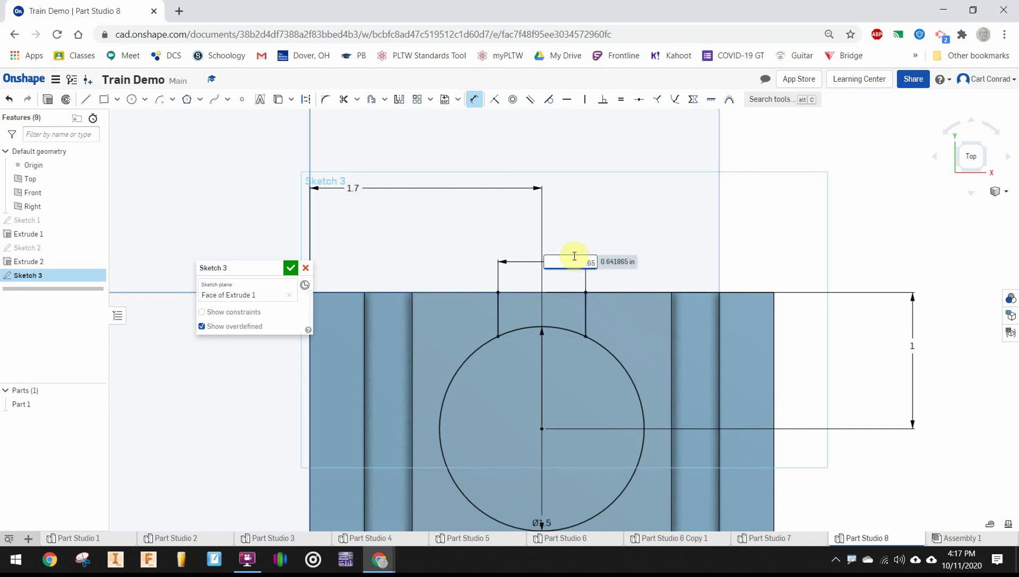
pyautogui.press('Return')
pyautogui.scroll(-3, 682, 400)
pyautogui.click(290, 268)
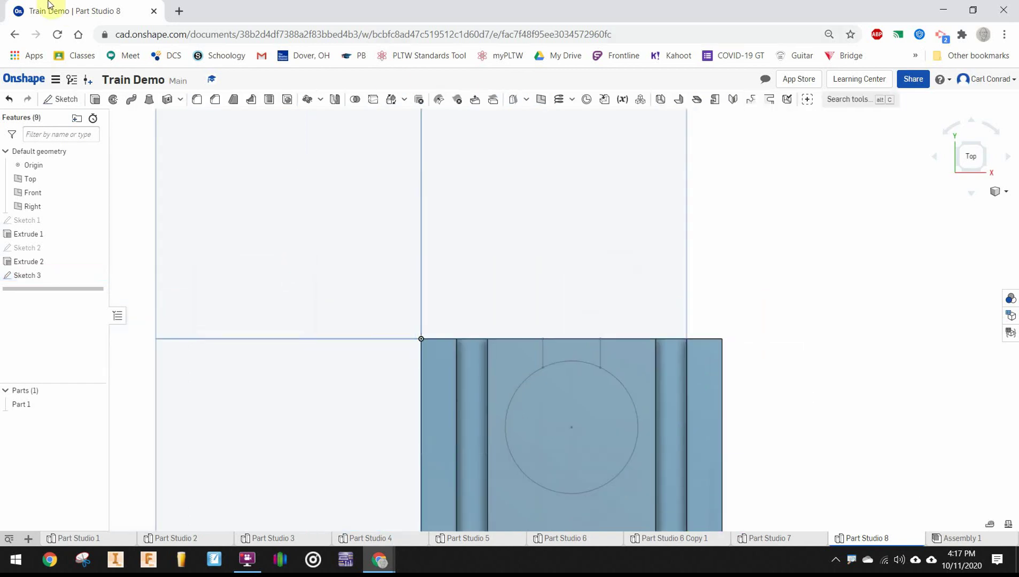
# Cut Sketch 3's circle and neck regions out of the track end with a Remove extrude
pyautogui.click(95, 99)
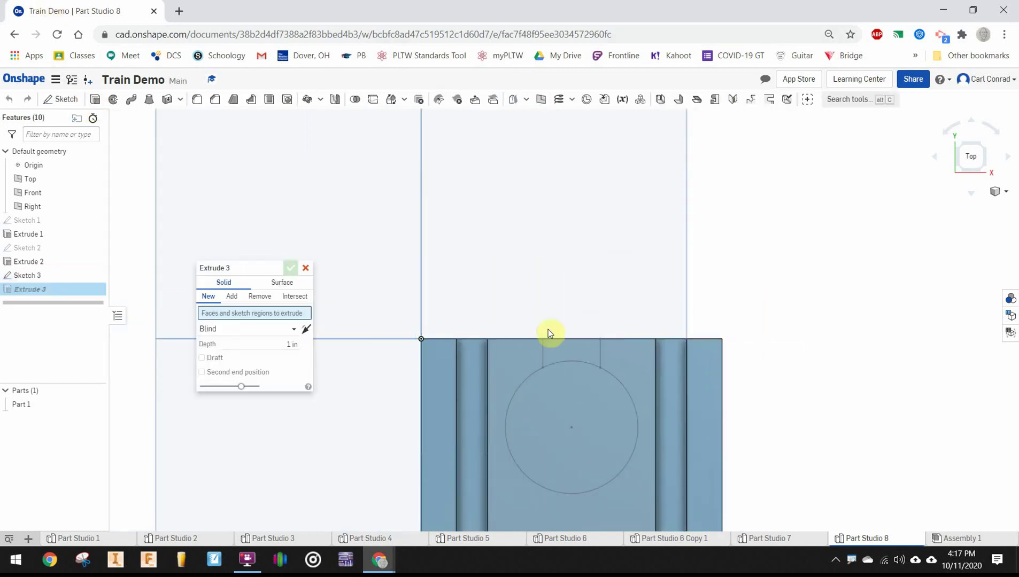
pyautogui.click(262, 298)
pyautogui.click(605, 442)
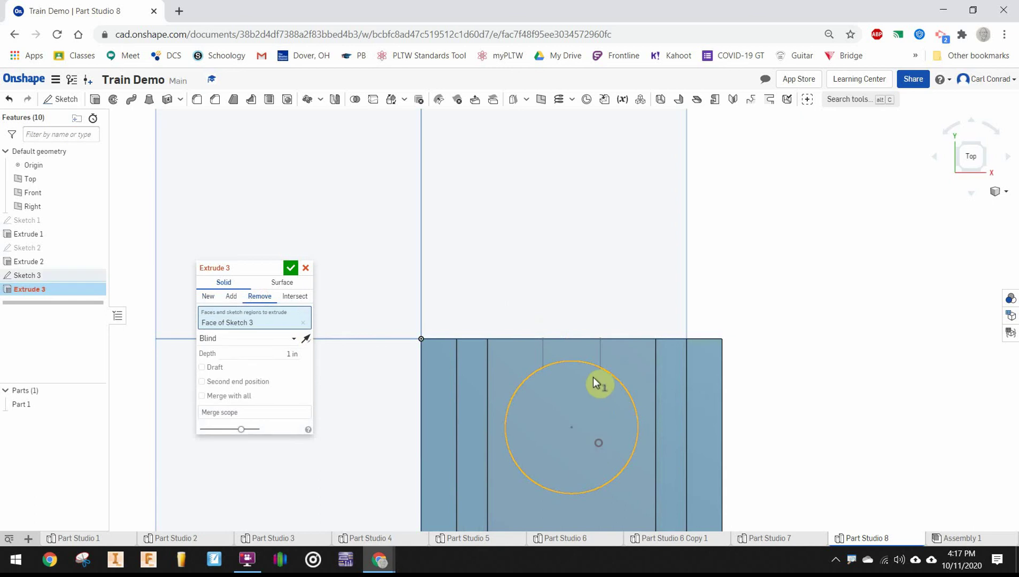
pyautogui.click(582, 348)
pyautogui.hotkey('shift', '7')
pyautogui.click(291, 268)
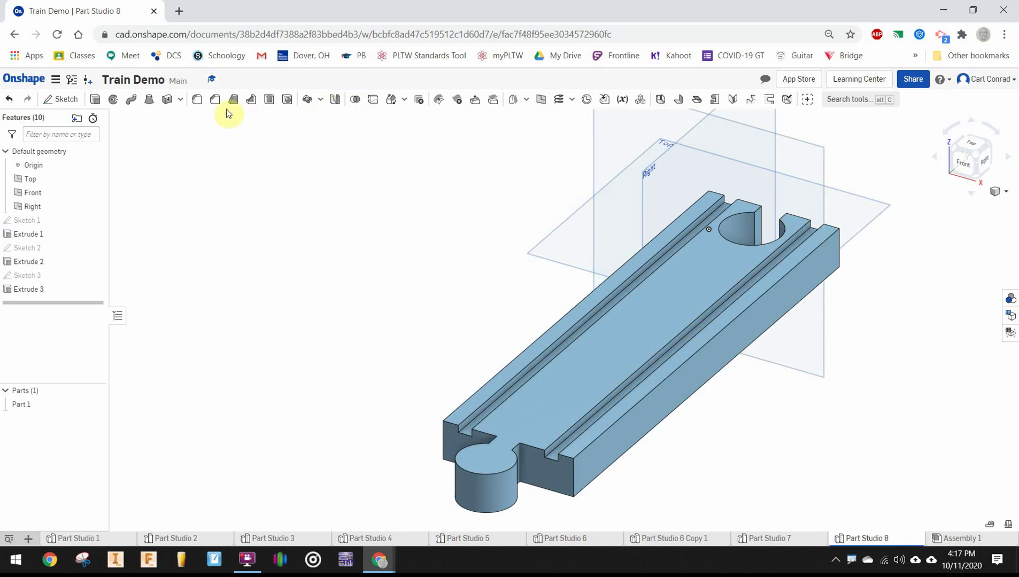
# Create Fillet 1 with a 0.18 in radius on the four peg and socket neck edges
pyautogui.click(197, 103)
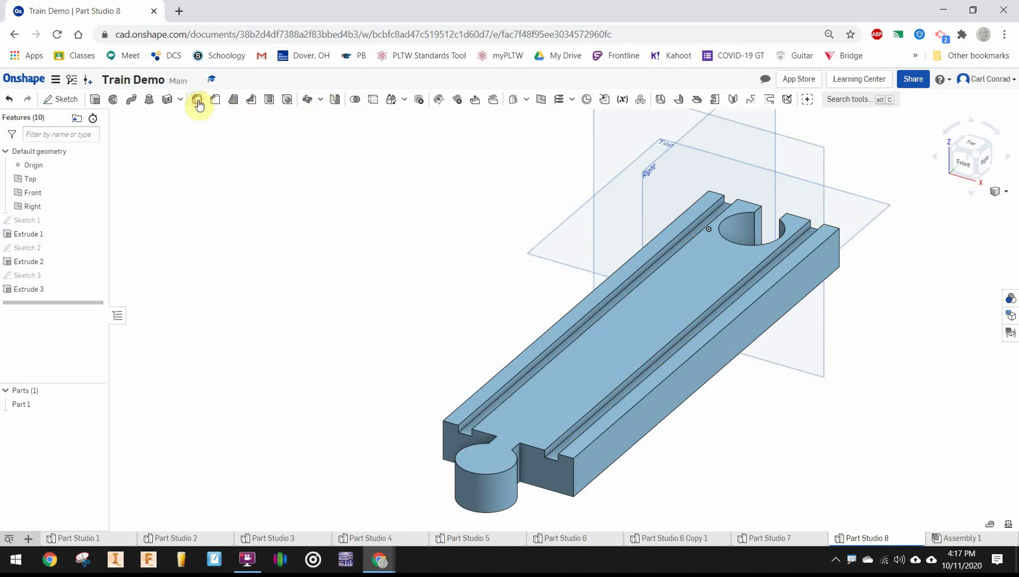
pyautogui.click(290, 328)
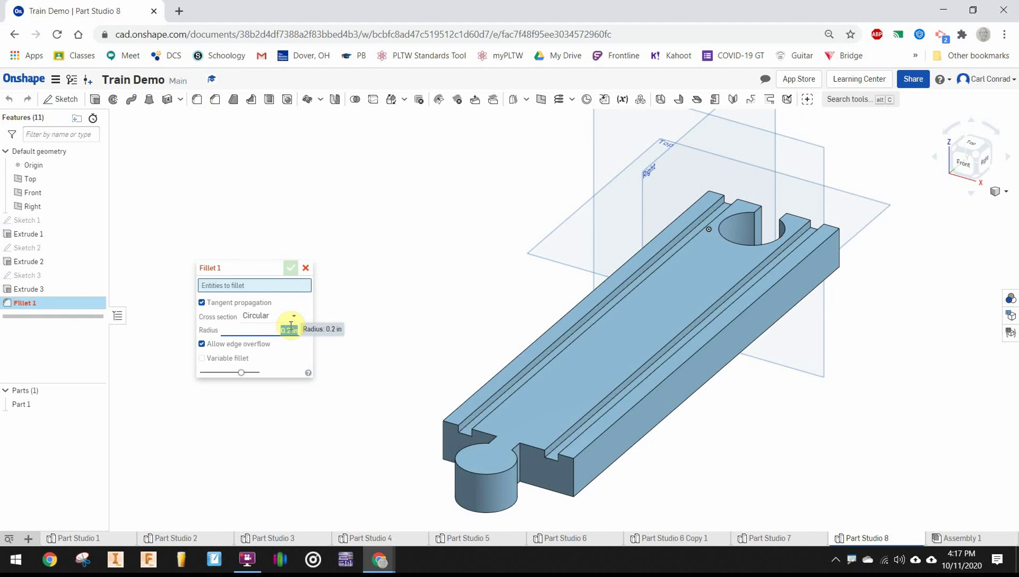
pyautogui.scroll(10, 526, 485)
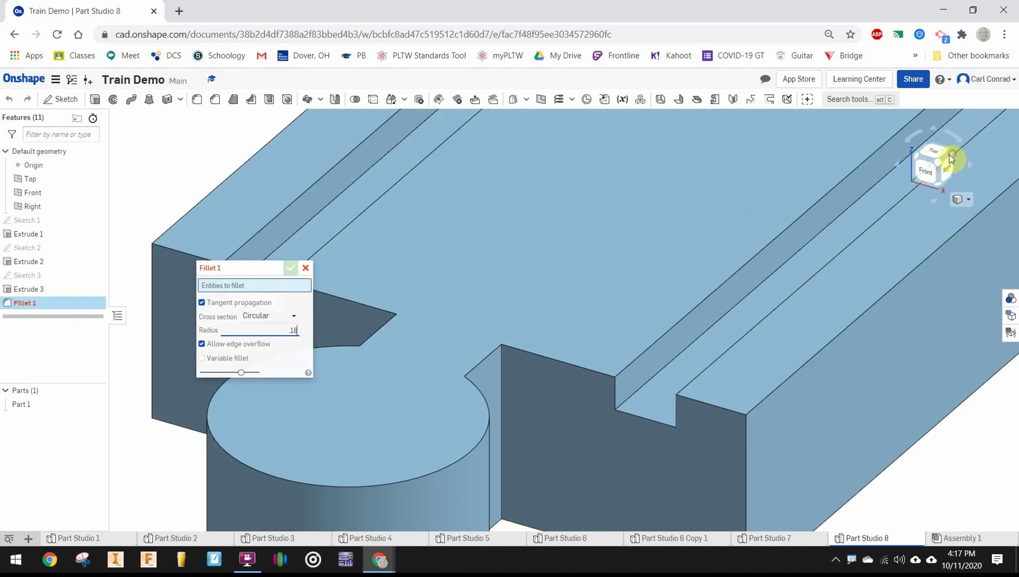
pyautogui.click(945, 160)
pyautogui.click(307, 214)
pyautogui.scroll(-5, 307, 213)
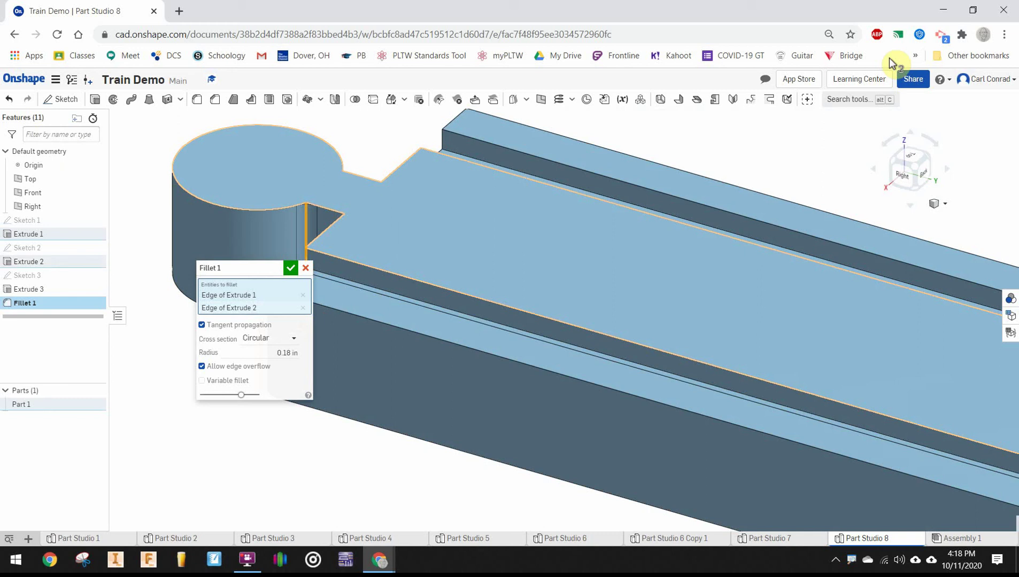
pyautogui.click(644, 140)
pyautogui.scroll(5, 624, 265)
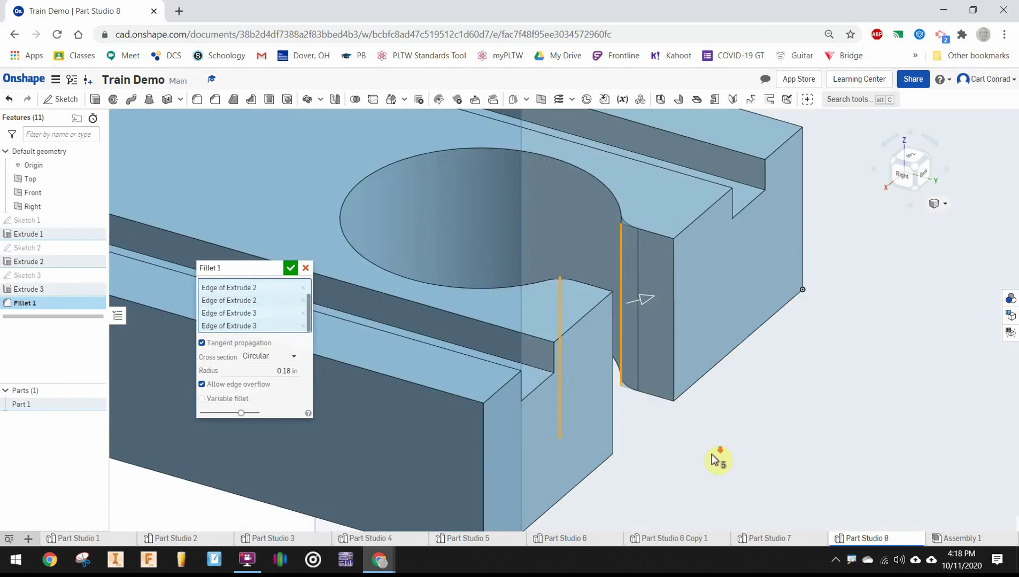
pyautogui.scroll(-5, 719, 454)
pyautogui.scroll(5, 379, 394)
pyautogui.scroll(-5, 379, 393)
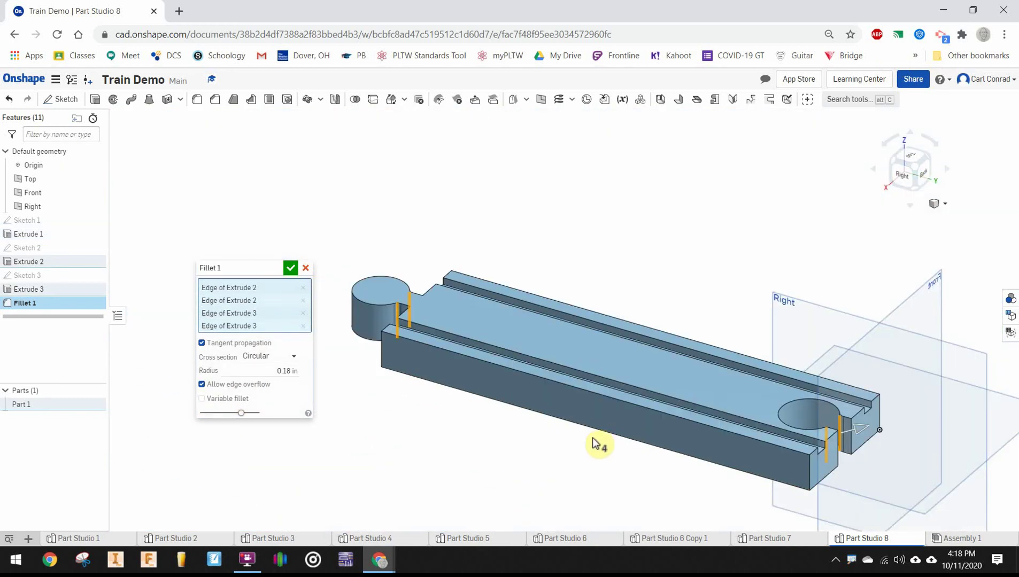
pyautogui.moveTo(579, 443); pyautogui.dragTo(562, 401, button='right')
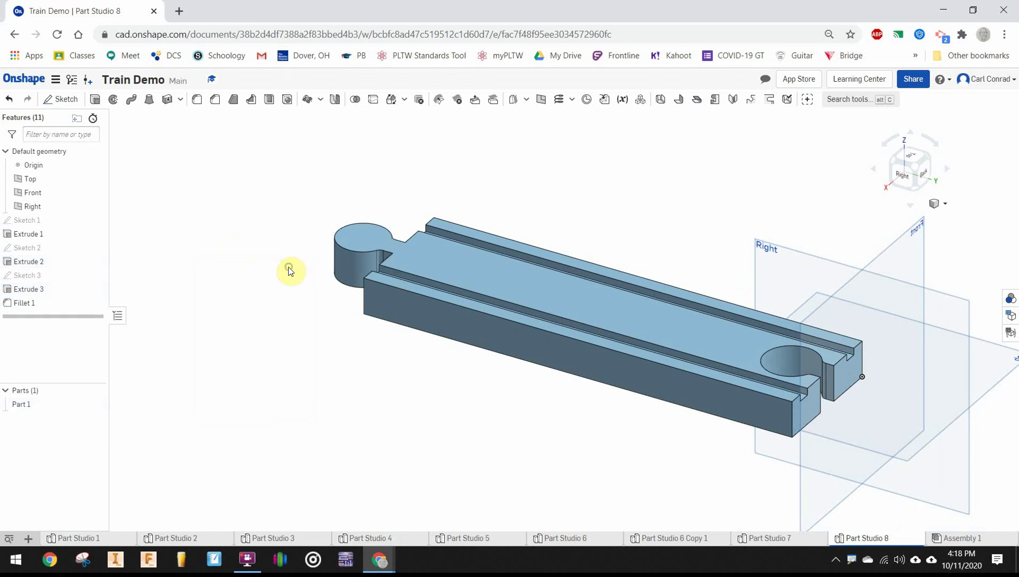
pyautogui.hotkey('shift', '7')
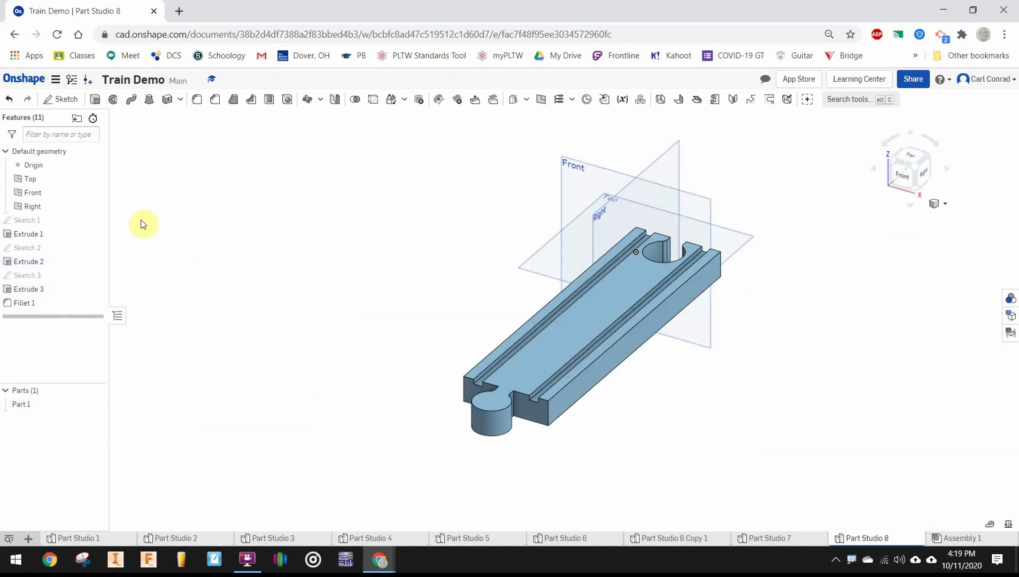